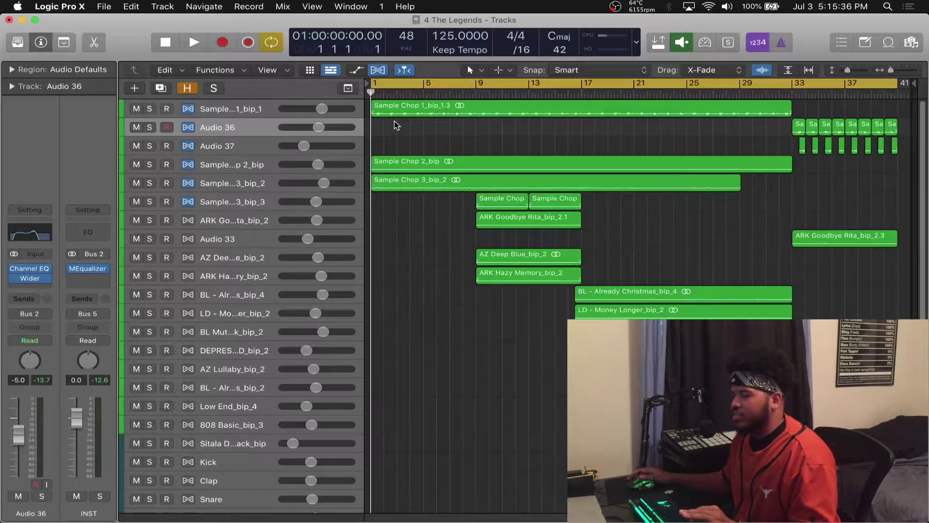
Step: Solo the Sample Chop 1 track and play it back from the start of the song
click(328, 107)
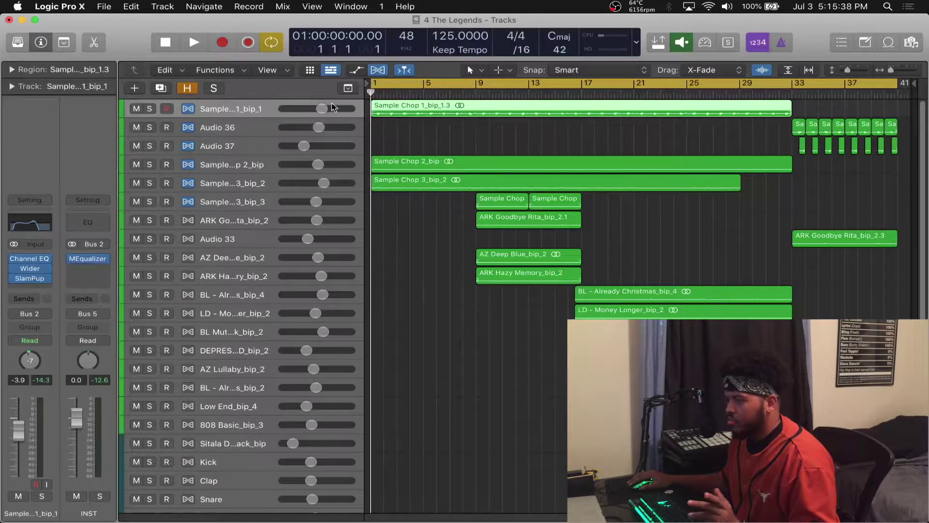
click(149, 109)
key(space)
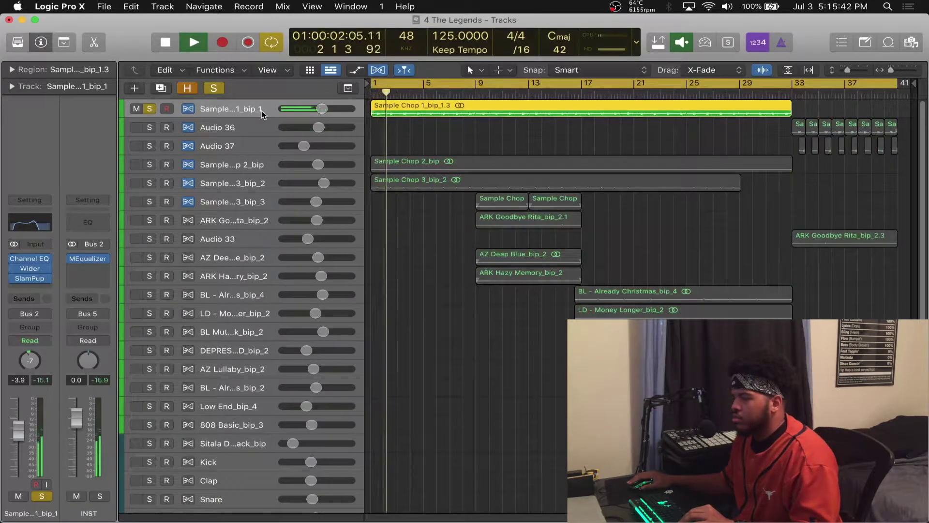
key(space)
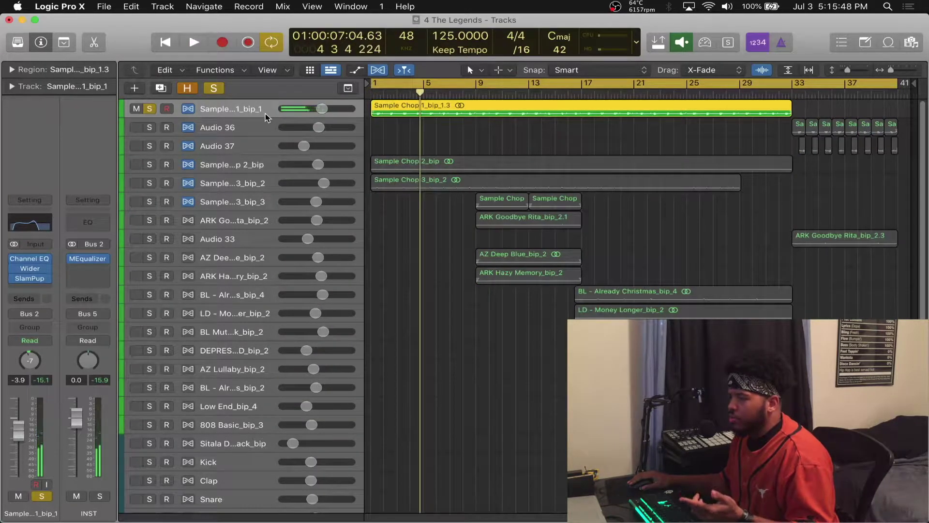
Step: Add the Sample Chop 2_bip track to the soloed tracks and play them from the beginning
click(261, 164)
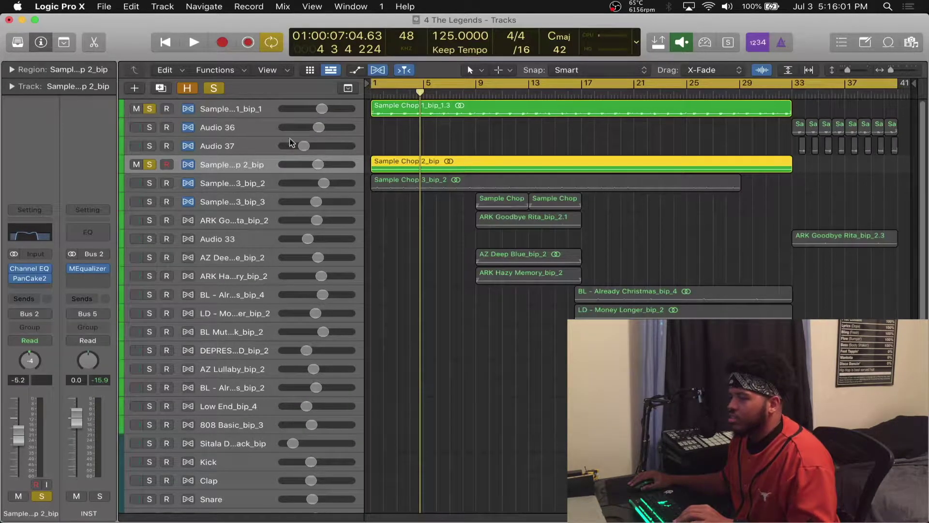
key(Return)
key(space)
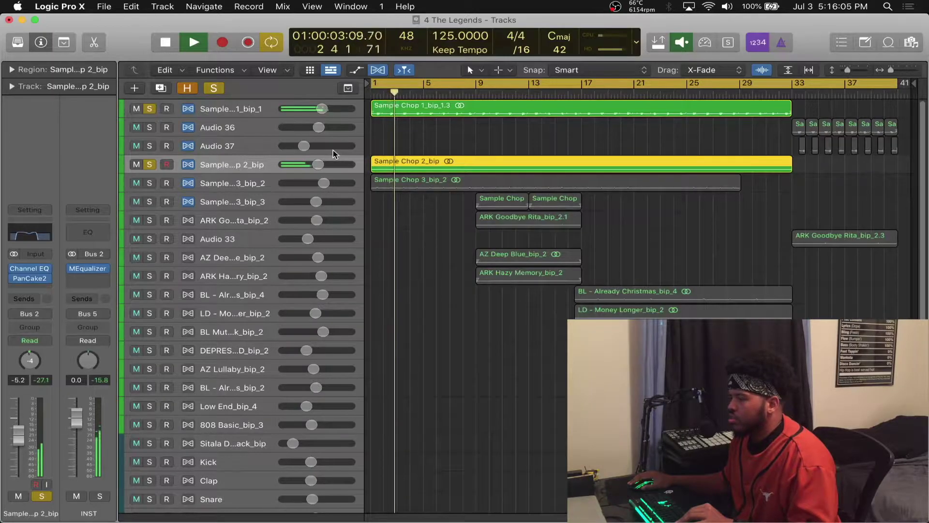
key(space)
Step: Add the Sample Chop 3_bip_2 track to the solo group and play the three sample chops from bar 1
click(150, 182)
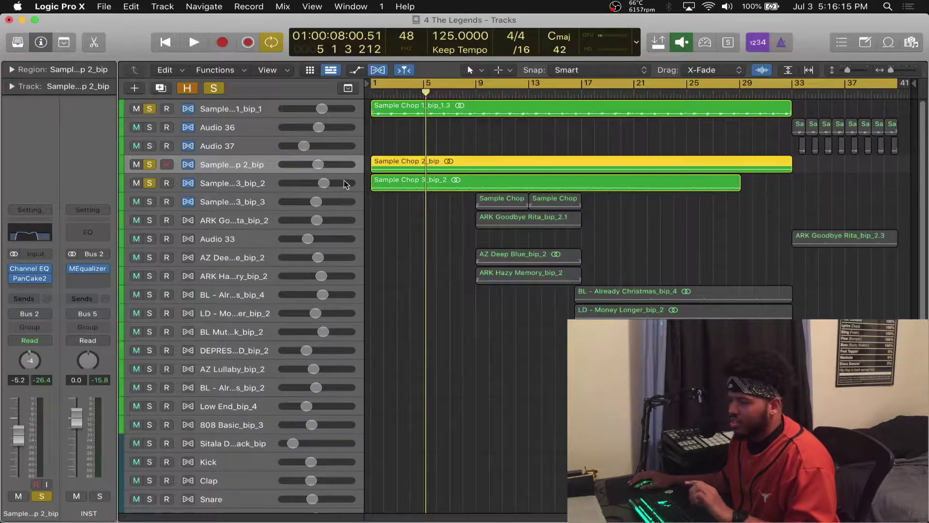
key(Return)
key(space)
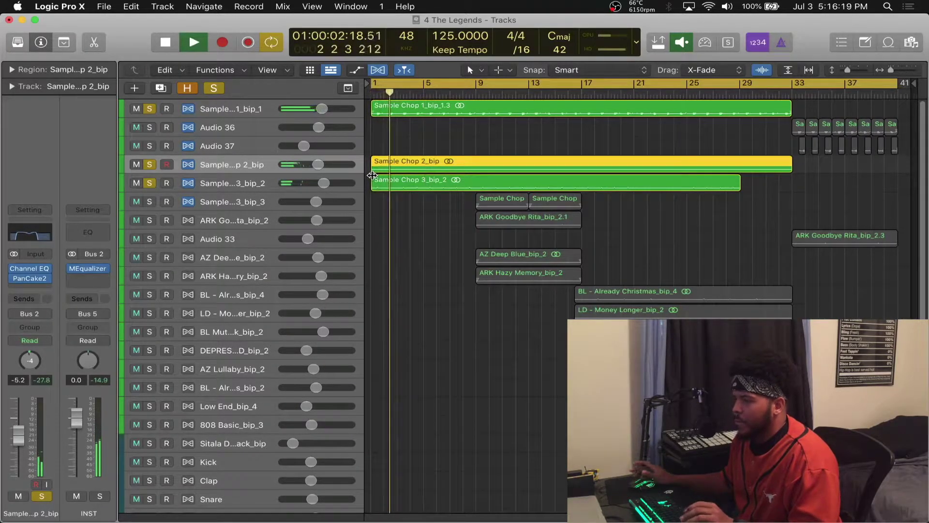
key(space)
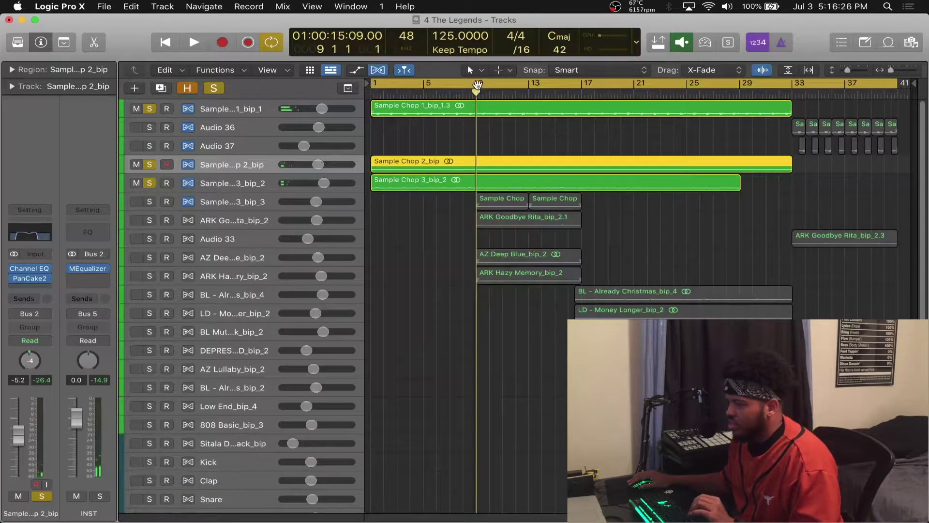
Step: Set the cycle range to bars 9–17, then solo the Sample Chop 3_bip_3 track and play that section
drag(476, 83, 581, 83)
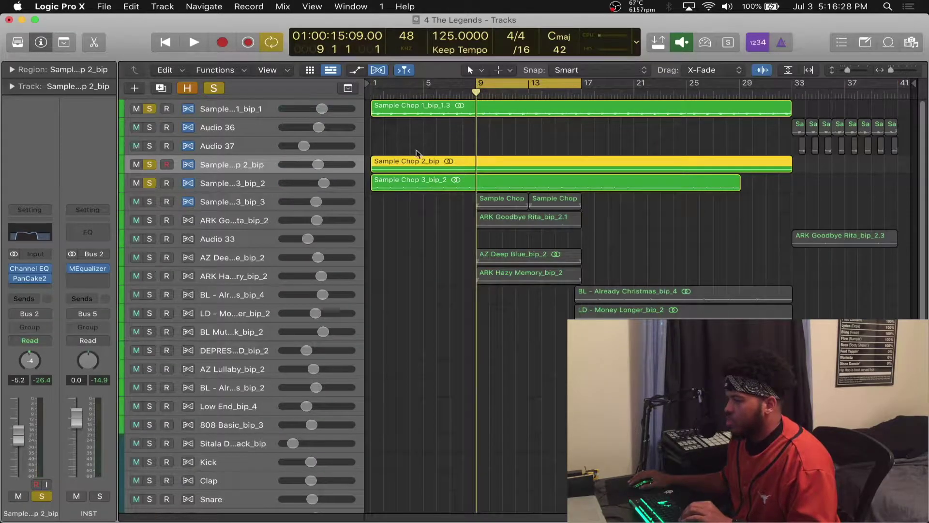
click(266, 183)
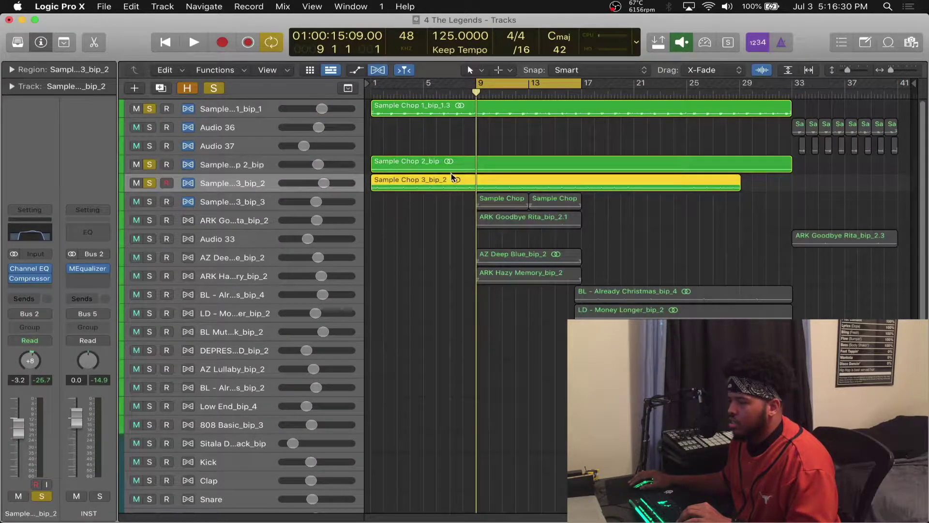
click(521, 199)
key(space)
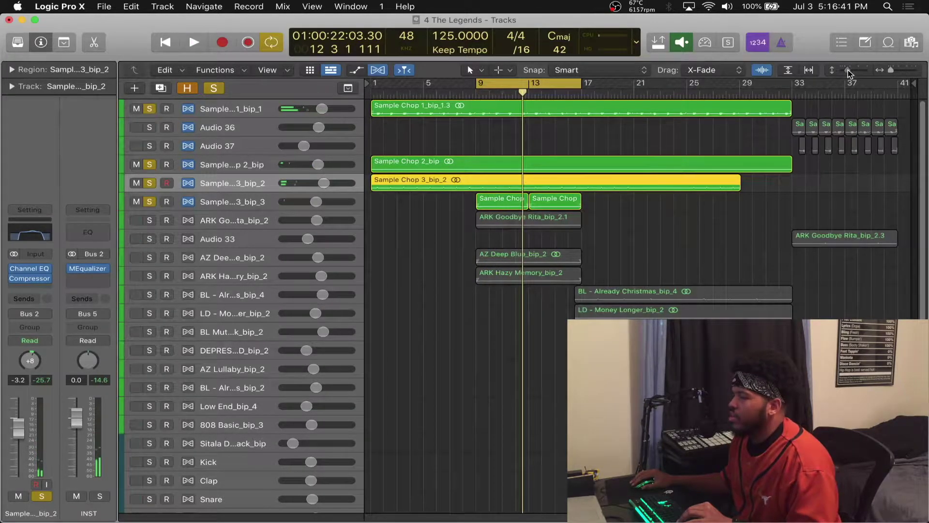
Step: Solo the ARK Goodbye Rita_bip_2 and AZ Deep Blue_bip_2 tracks and play the section with them added
key(super+Down)
scroll(624, 191, up, 1)
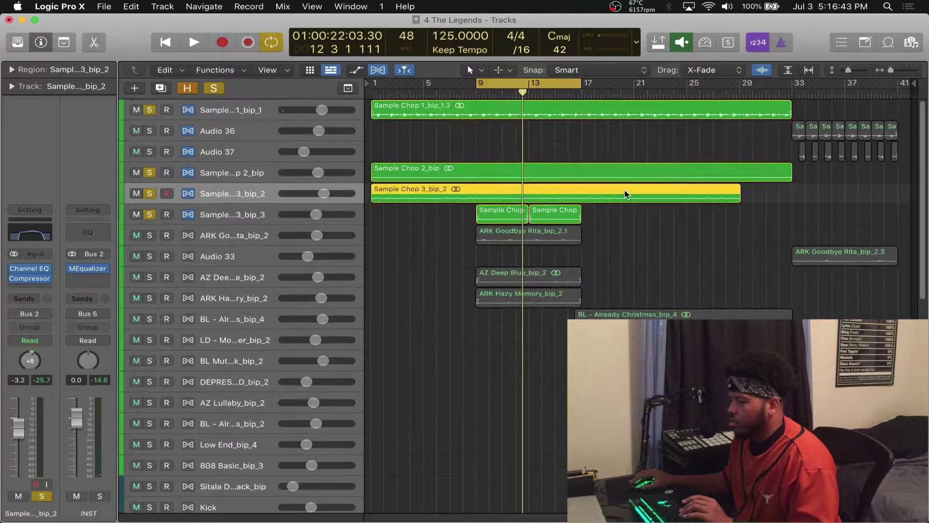
click(149, 235)
click(150, 277)
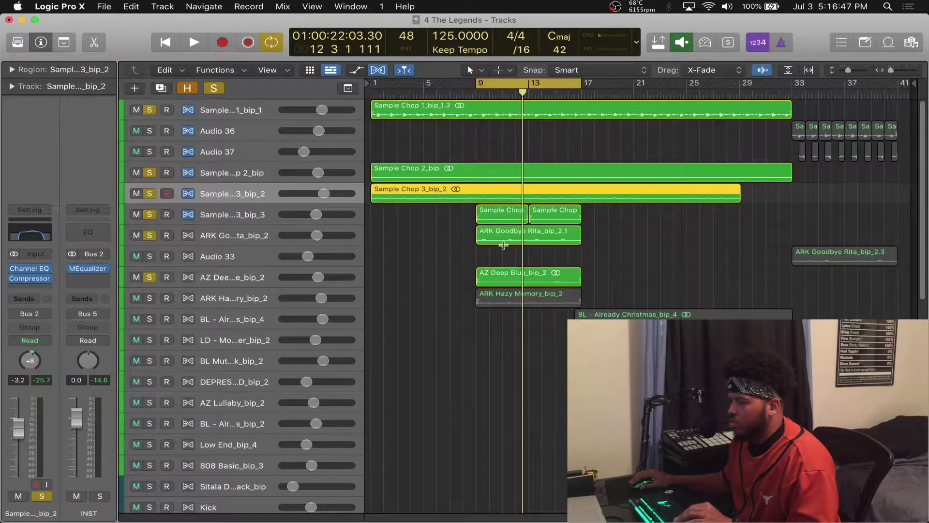
key(space)
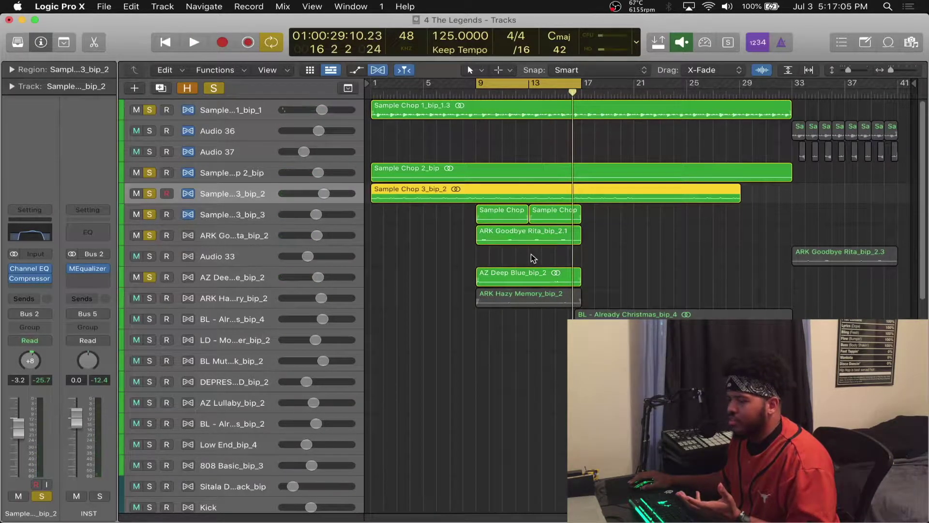
Step: Solo the ARK Hazy Memory_bip_2 track and play bars 9–17 with it added to the mix
click(149, 298)
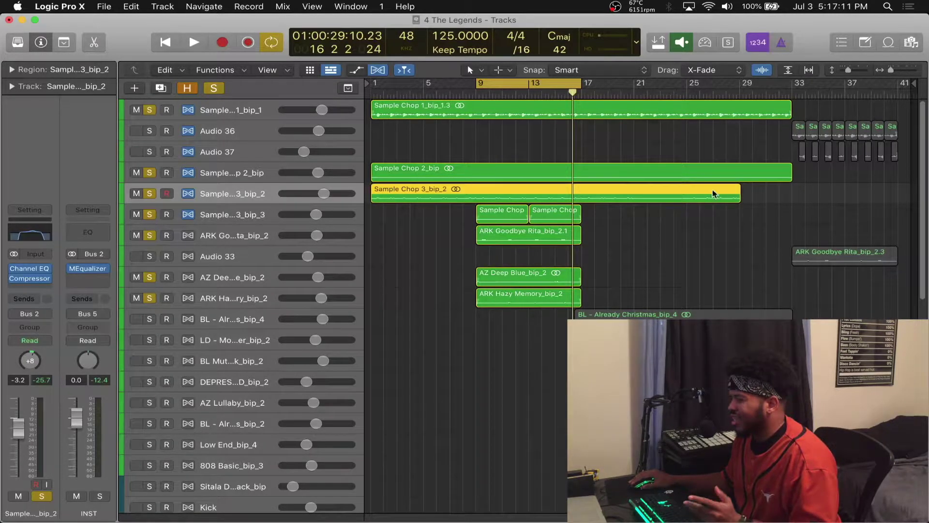
drag(847, 70, 851, 70)
key(space)
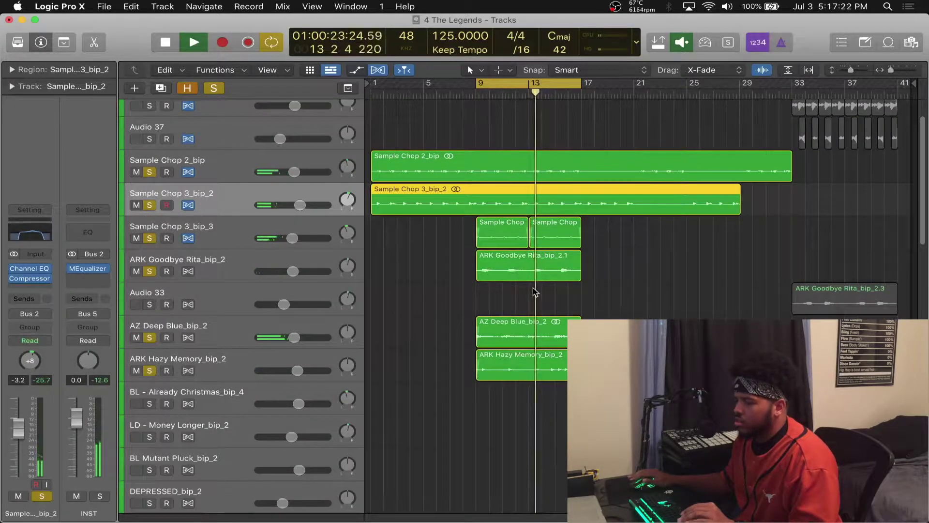
click(535, 290)
key(space)
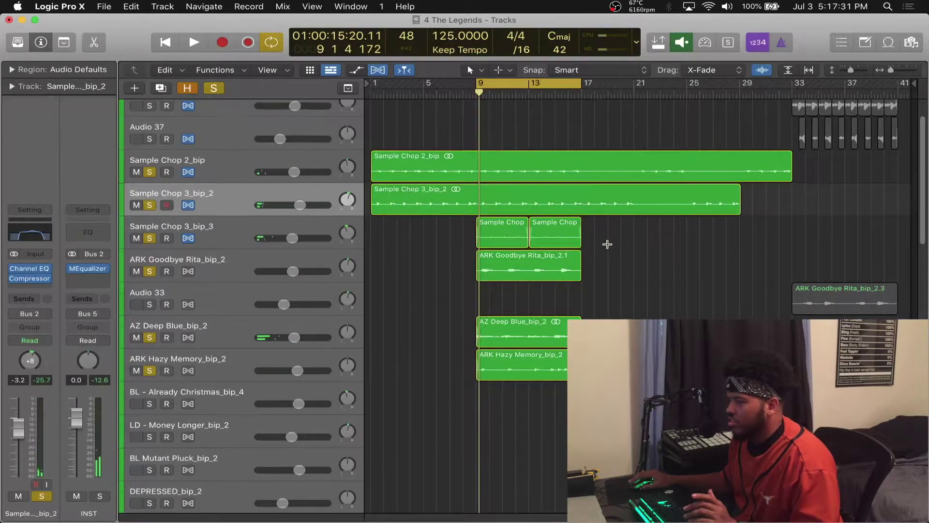
Step: Set the cycle range to bars 17–33, and solo and play the BL - Already Christmas_bip_4 and LD - Money Longer_bip_2 tracks
scroll(607, 244, up, 2)
drag(850, 70, 848, 70)
drag(530, 83, 791, 82)
scroll(656, 242, down, 5)
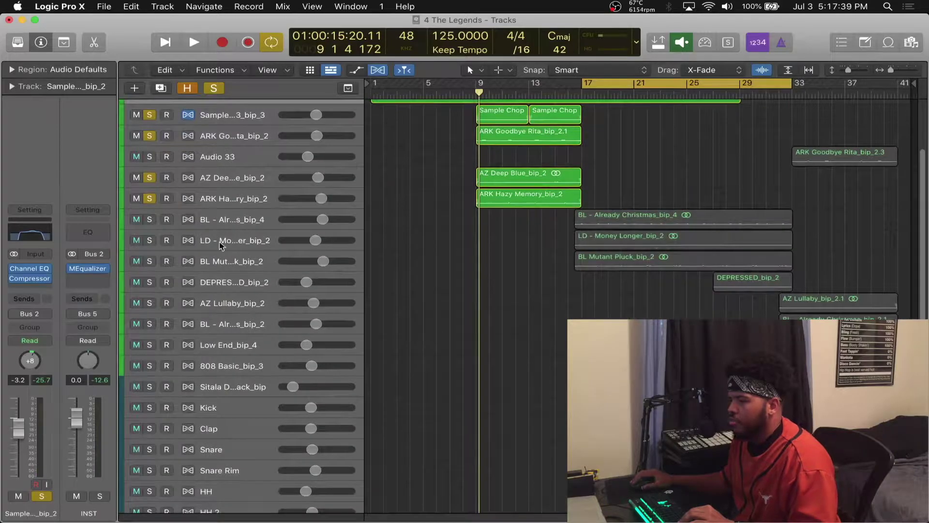
click(149, 219)
key(space)
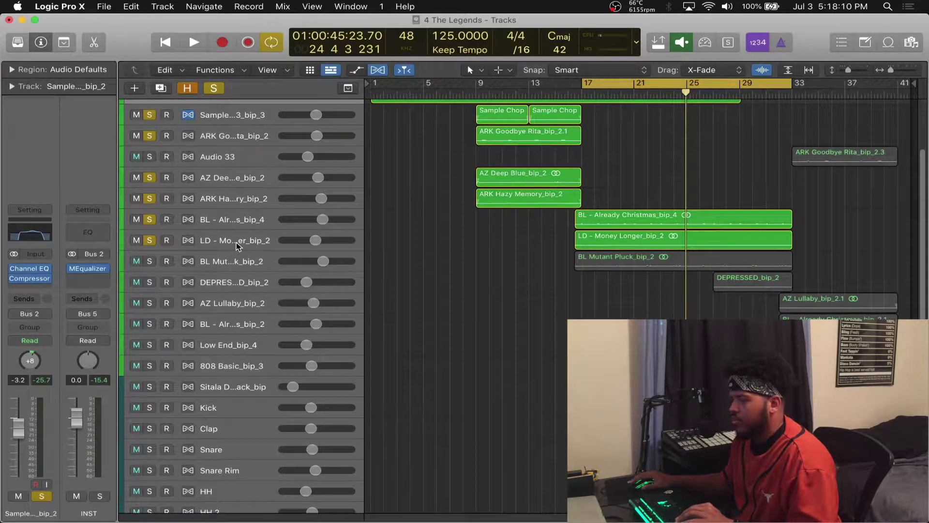
key(space)
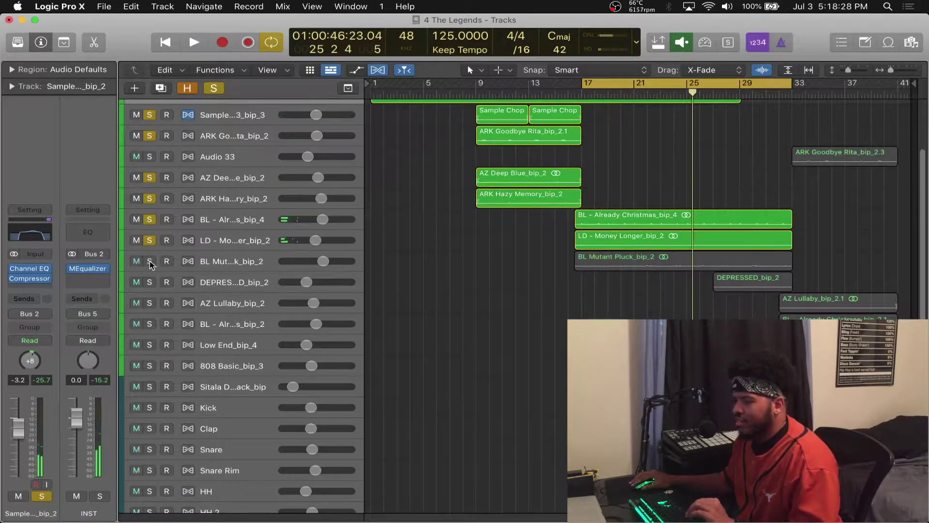
Step: Solo the BL Mutant Pluck_bip_2 and DEPRESSED_bip_2 tracks and play back the cycled section
click(149, 261)
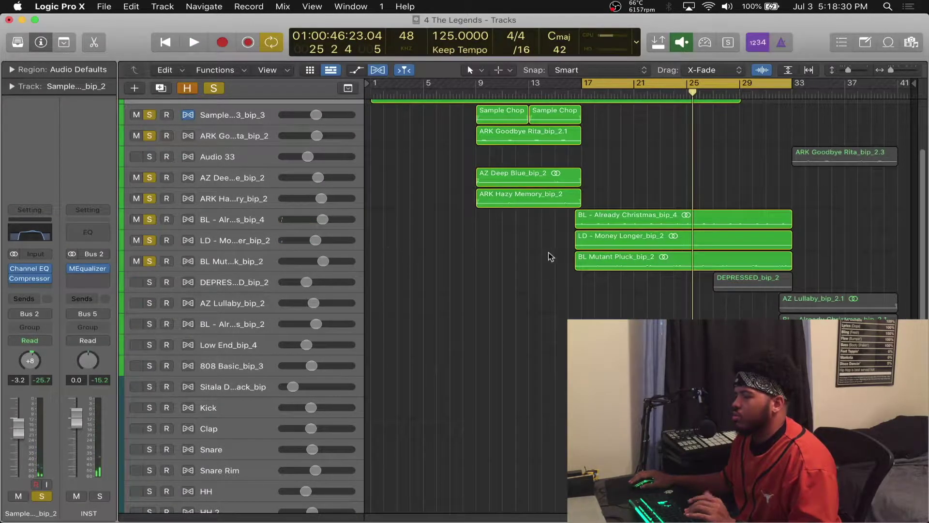
key(space)
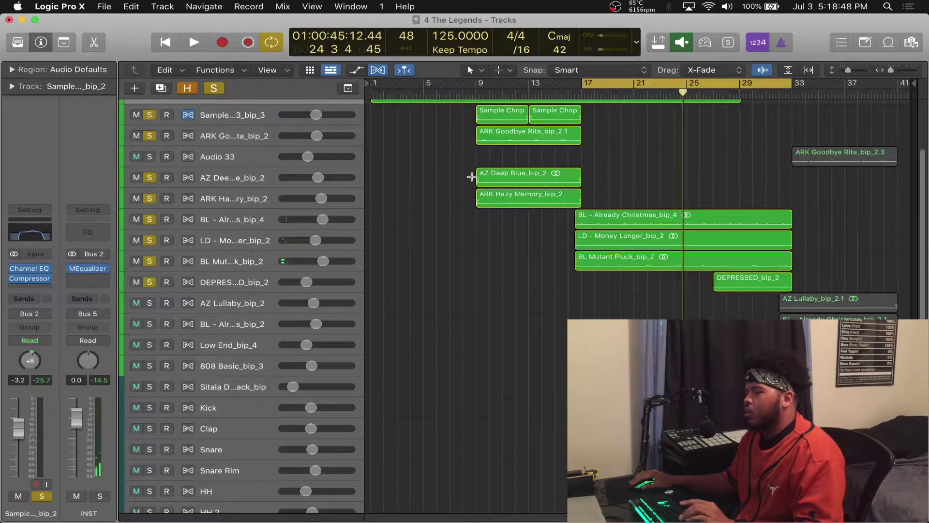
Step: Cycle and play only the DEPRESSED_bip_2 region up to bar 33, then return the cycle range to bars 17–33
drag(688, 85, 796, 92)
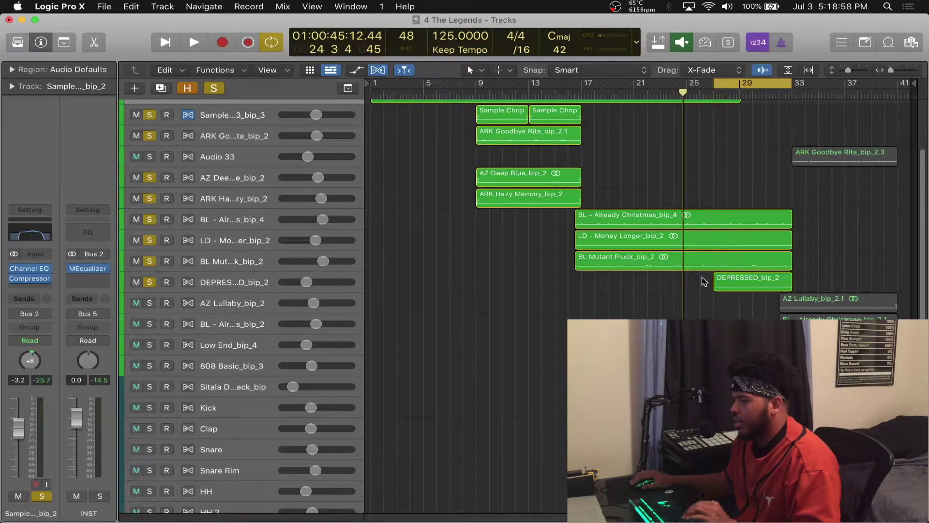
key(space)
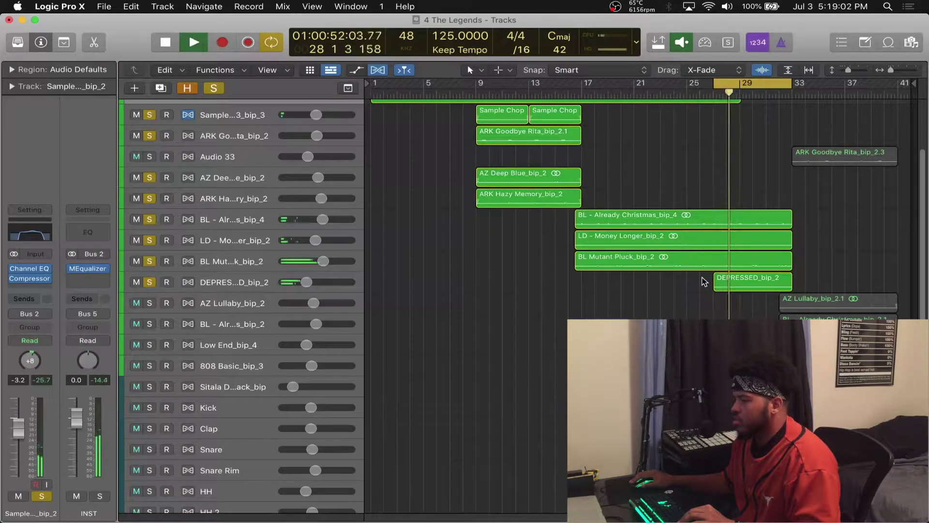
key(cmd+u)
key(space)
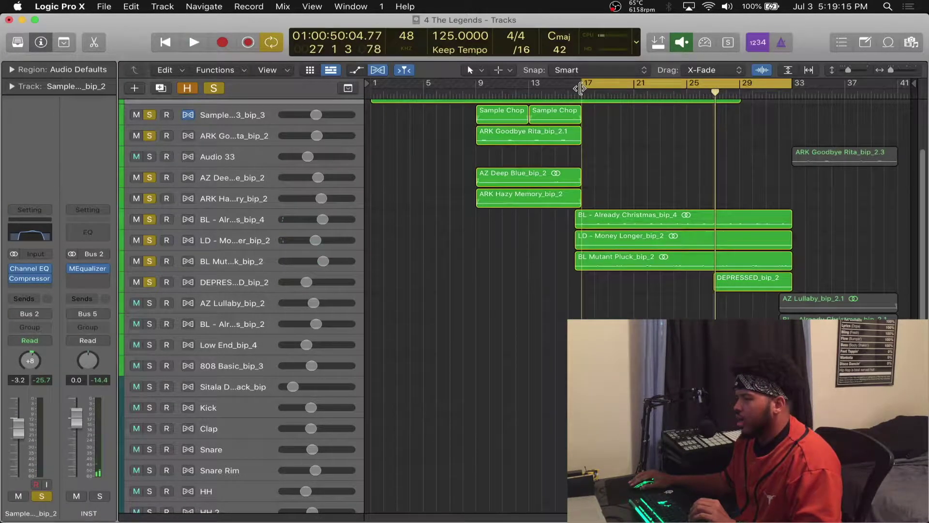
Step: Solo the Low End_bip_4 and 808 Basic_bip_3 tracks one at a time, playing the cycled section after each addition
scroll(580, 264, down, 5)
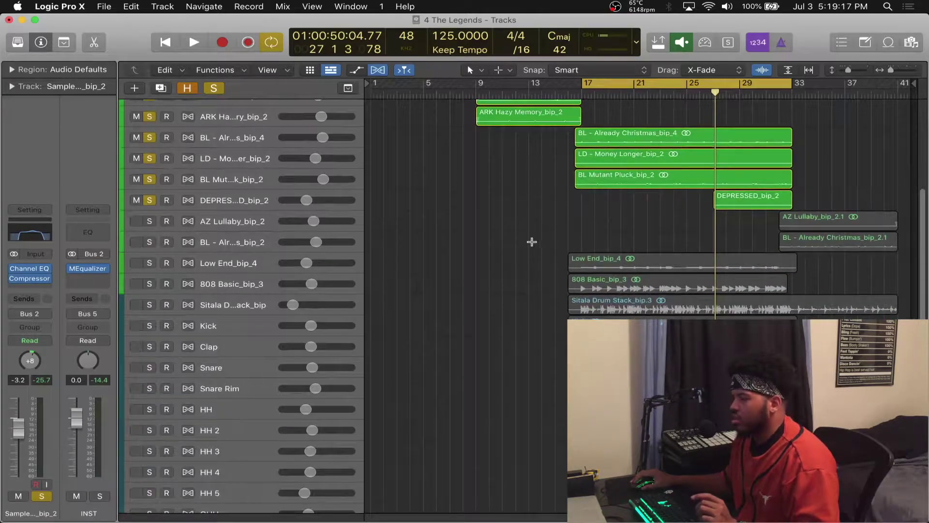
scroll(530, 241, down, 1)
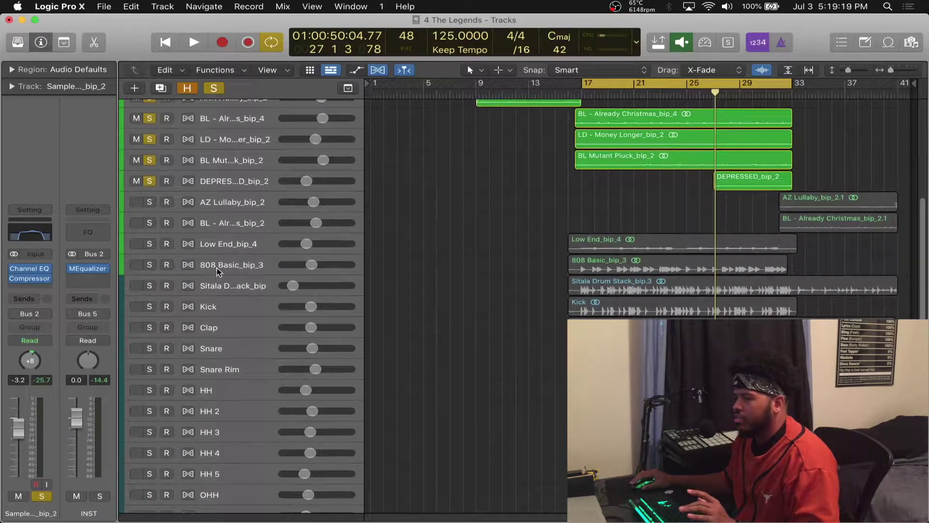
click(149, 243)
key(space)
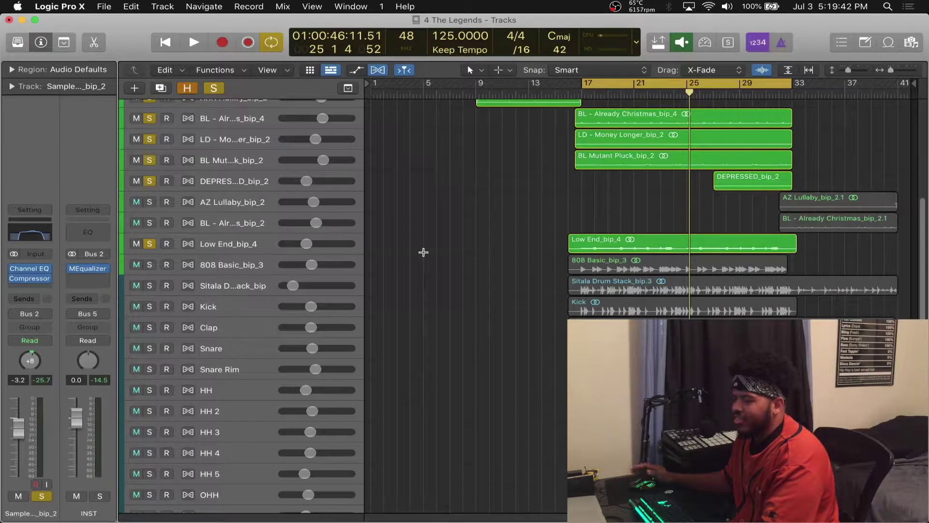
click(152, 264)
key(space)
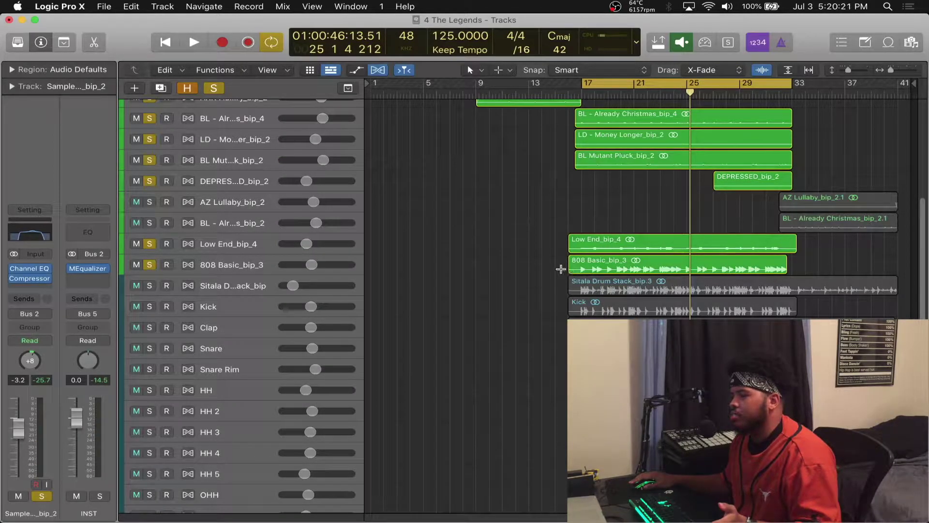
Step: Solo all the hi-hat tracks from HH through OHH 2 and play the cycled section
scroll(450, 281, down, 2)
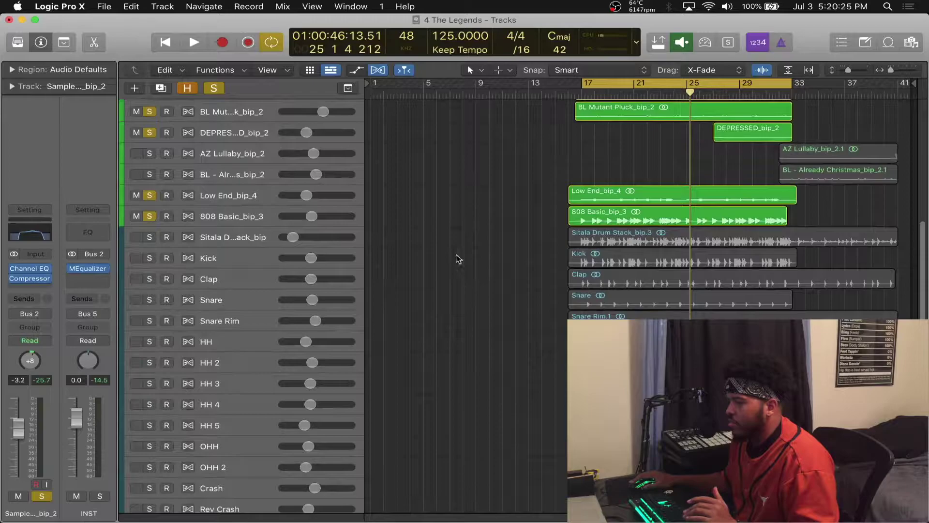
scroll(440, 244, down, 4)
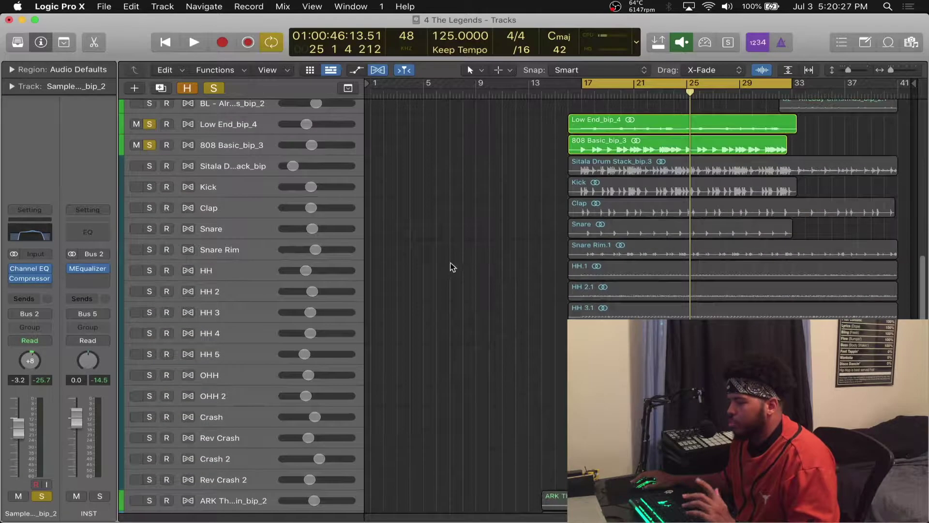
drag(153, 266, 152, 358)
key(space)
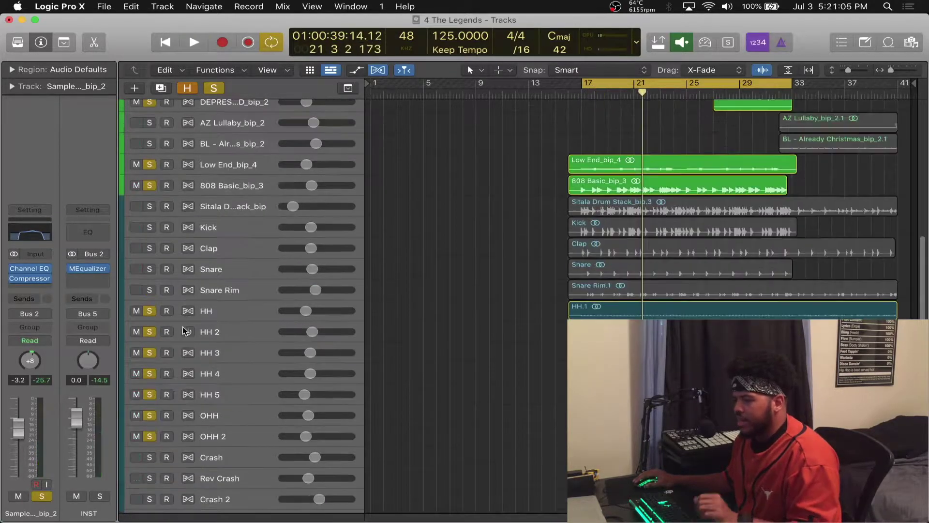
Step: Add the Clap, Snare and Snare Rim tracks to the solo group and play the section
drag(156, 249, 152, 290)
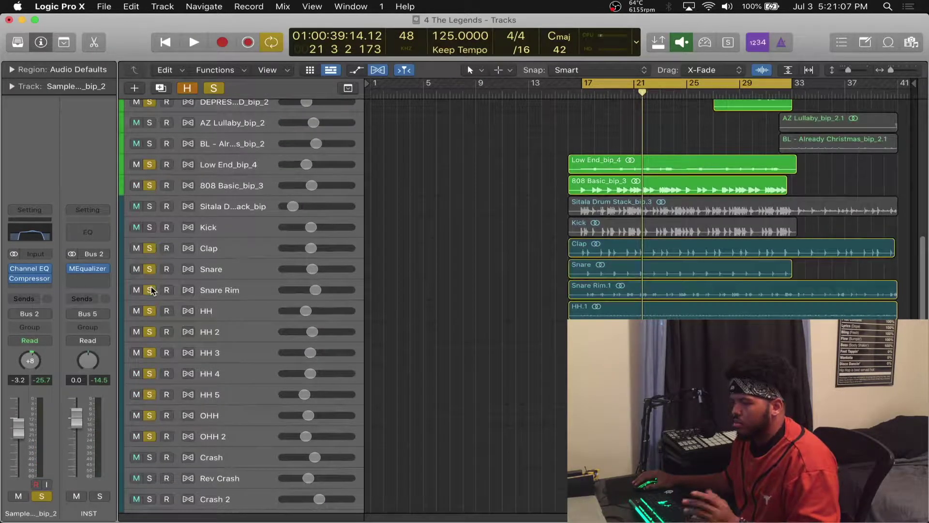
key(space)
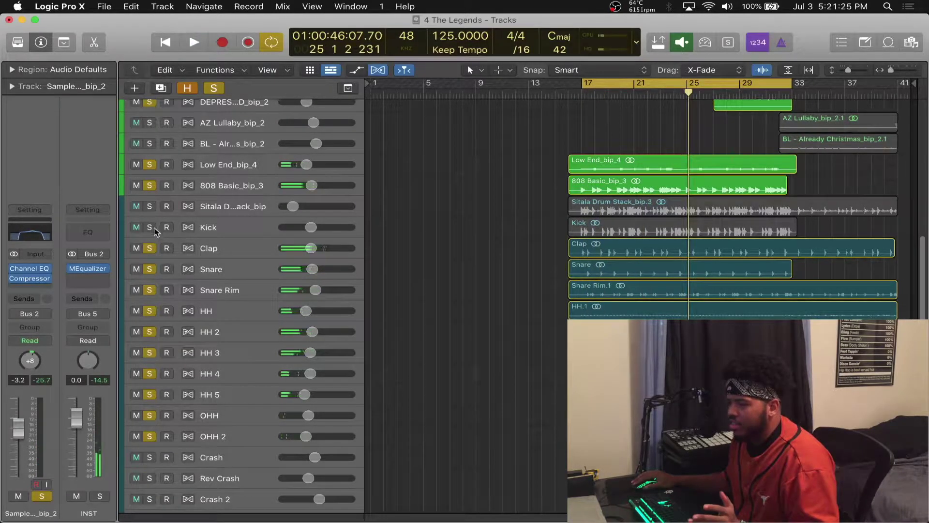
Step: Add the Kick track and all the crash tracks from Crash through Rev Crash 2 to the solo group and play the section
click(149, 227)
scroll(151, 290, down, 5)
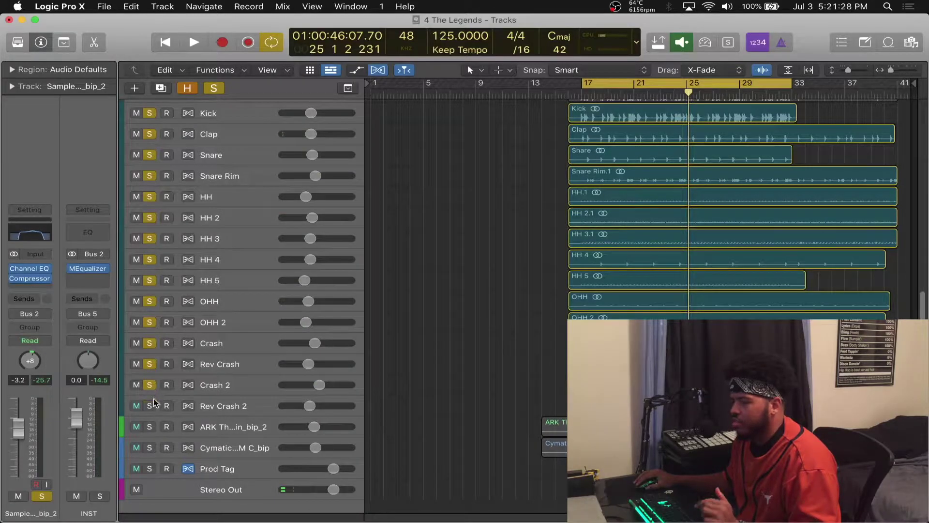
key(space)
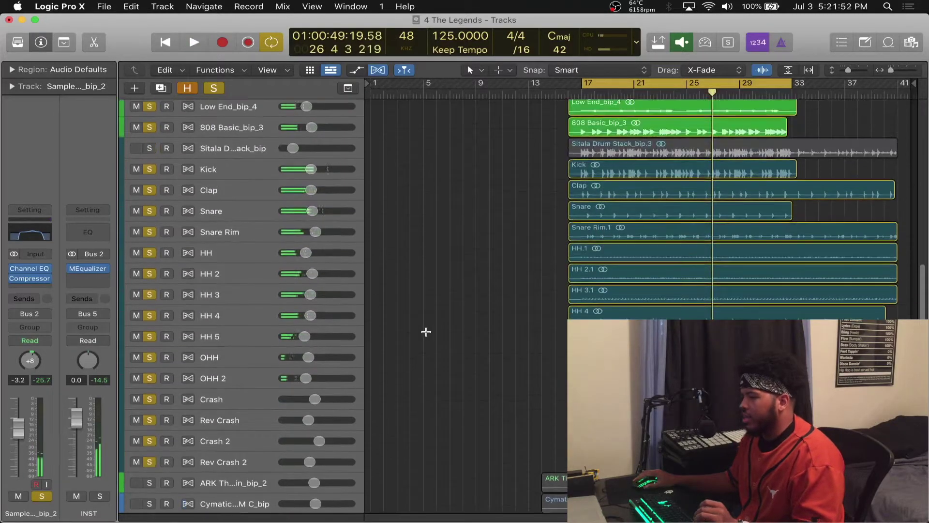
Step: Add the ARK The Dark Within_bip_2 and Cymatics tracks to the solo group and play the cycled section from bar 17
scroll(427, 331, down, 5)
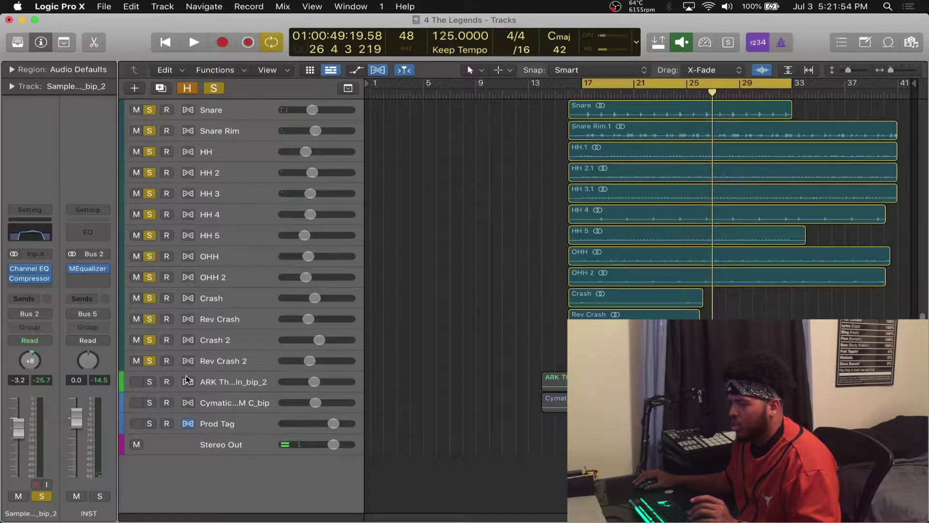
click(150, 381)
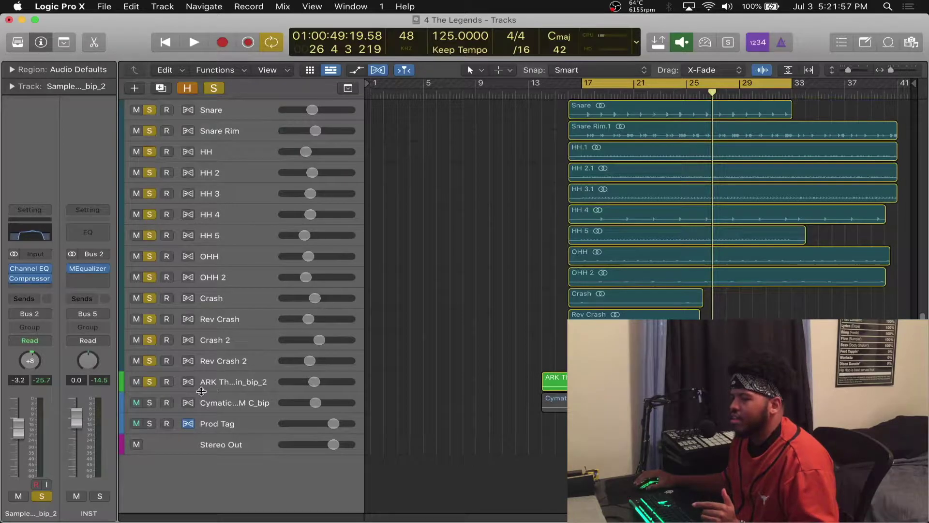
click(150, 403)
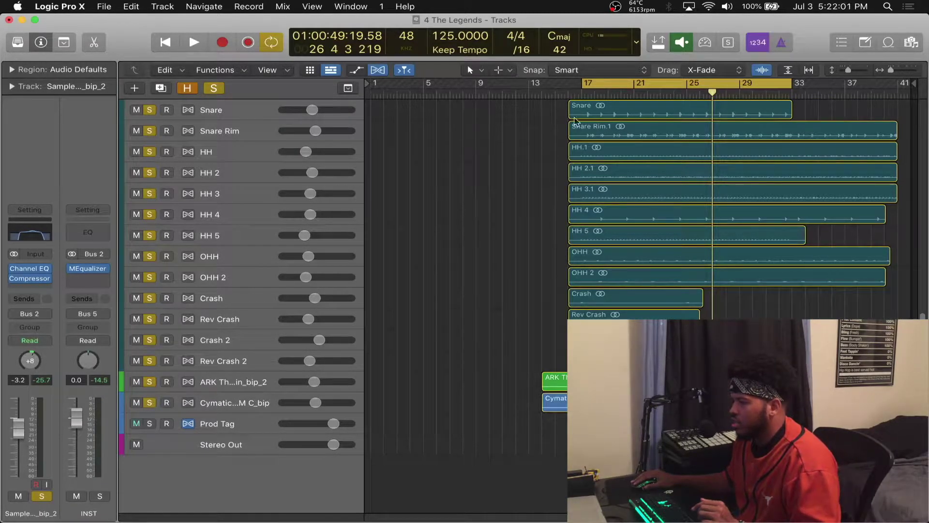
key(shift+space)
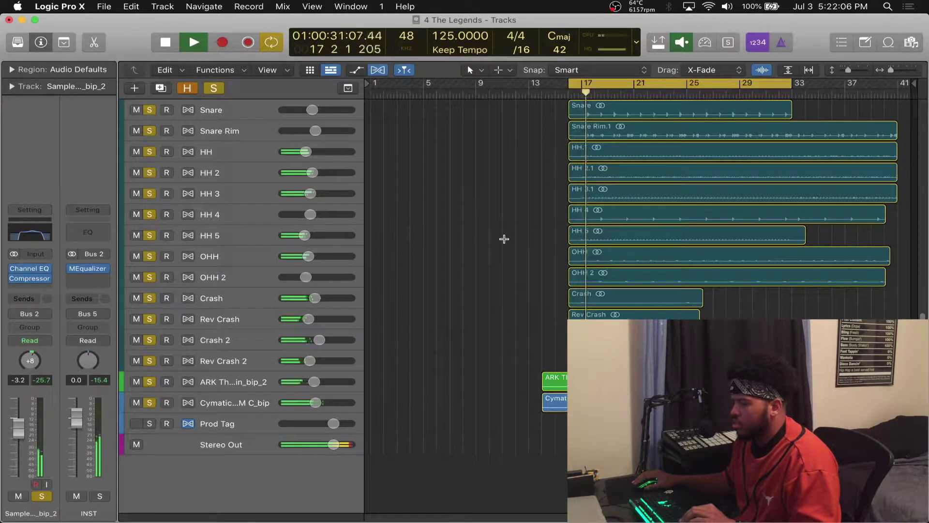
key(space)
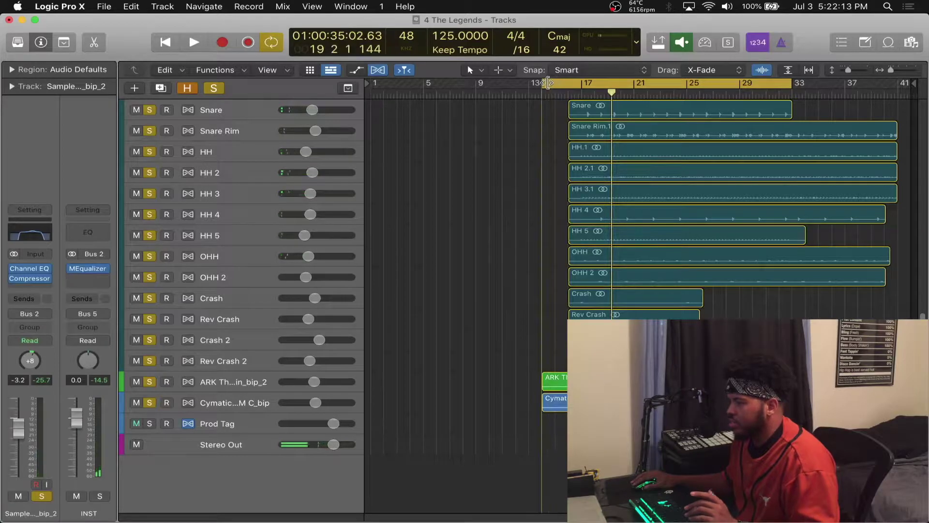
Step: Solo only the Sitala Drum Stack track, move the cycle start to bar 17 and play the section
scroll(575, 205, up, 5)
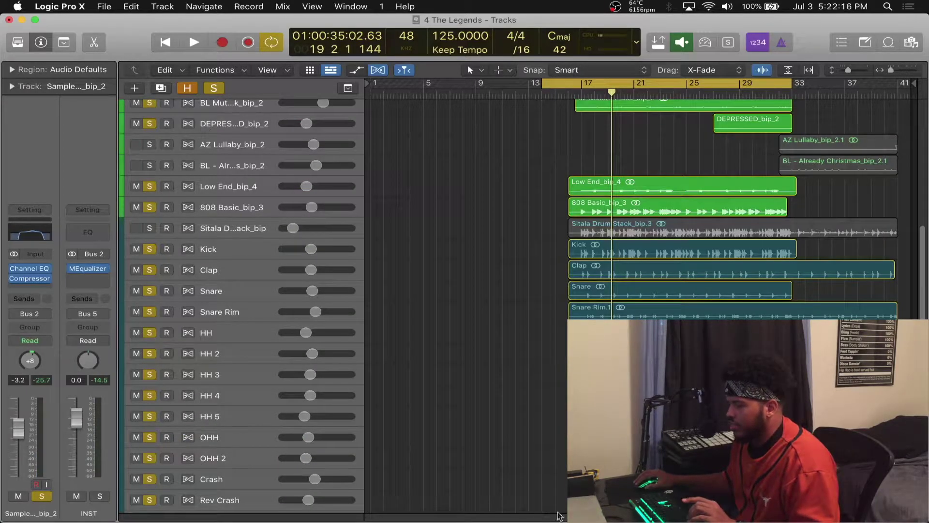
alt+click(150, 227)
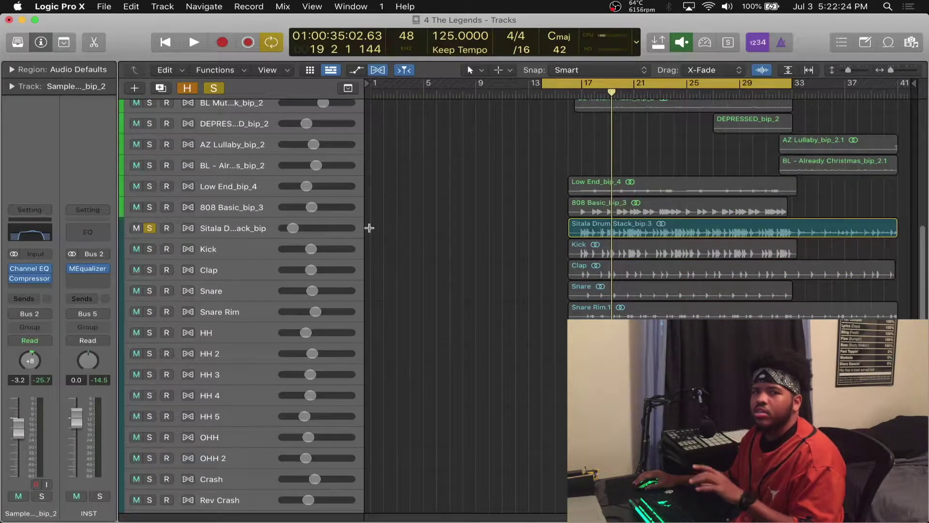
click(245, 232)
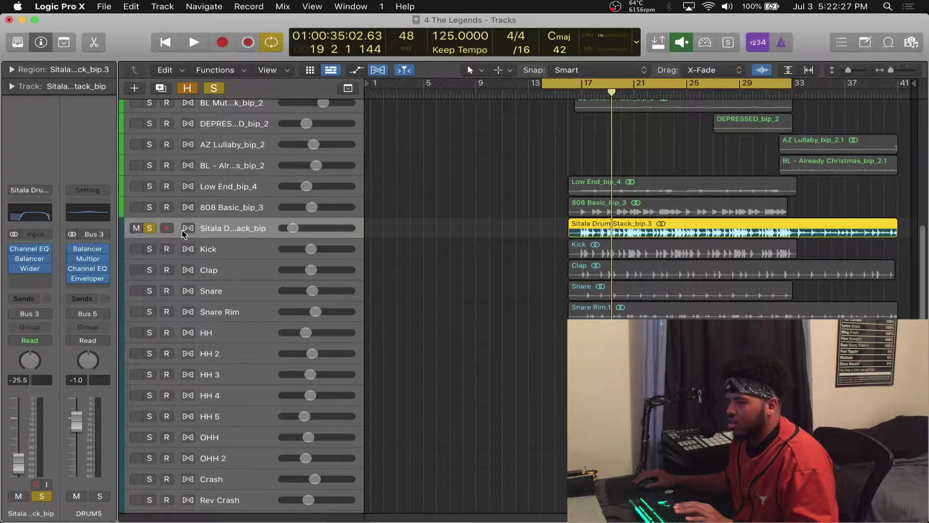
mouse_move(30, 272)
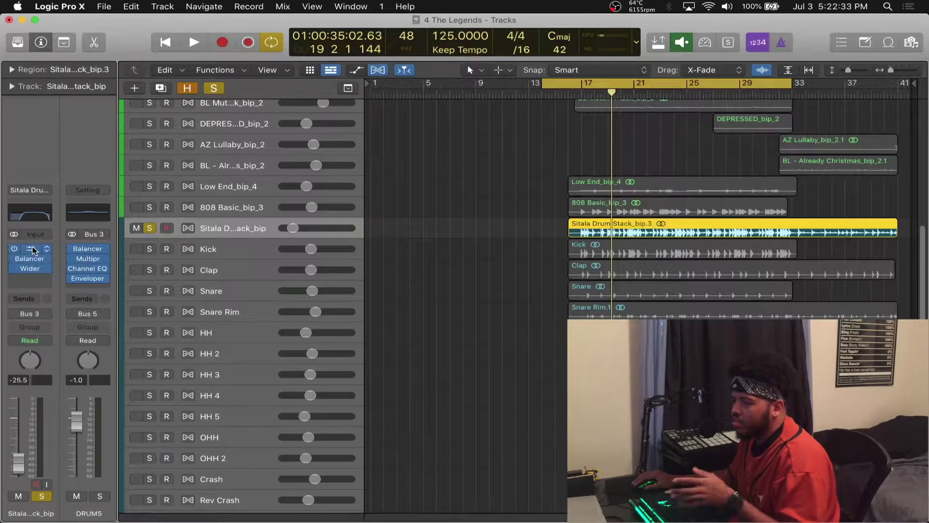
key(space)
drag(588, 82, 627, 79)
key(space)
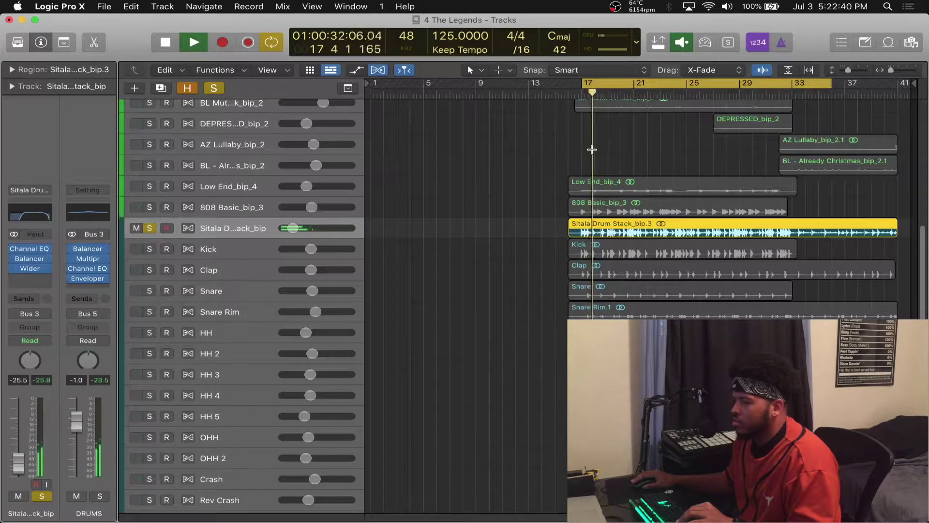
key(space)
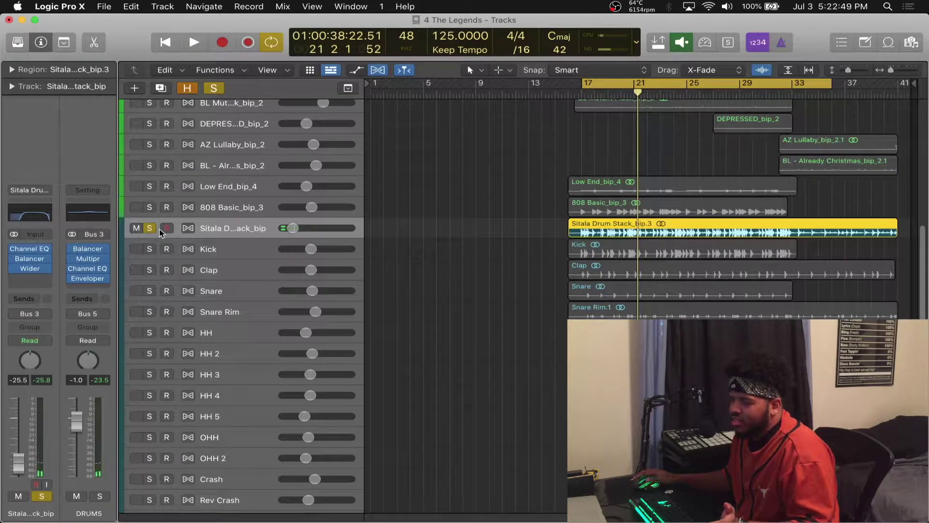
Step: Play only Audio 36 and Audio 37 over bars 33–41, and extend the cycle range of the full mix back to bar 13
click(150, 229)
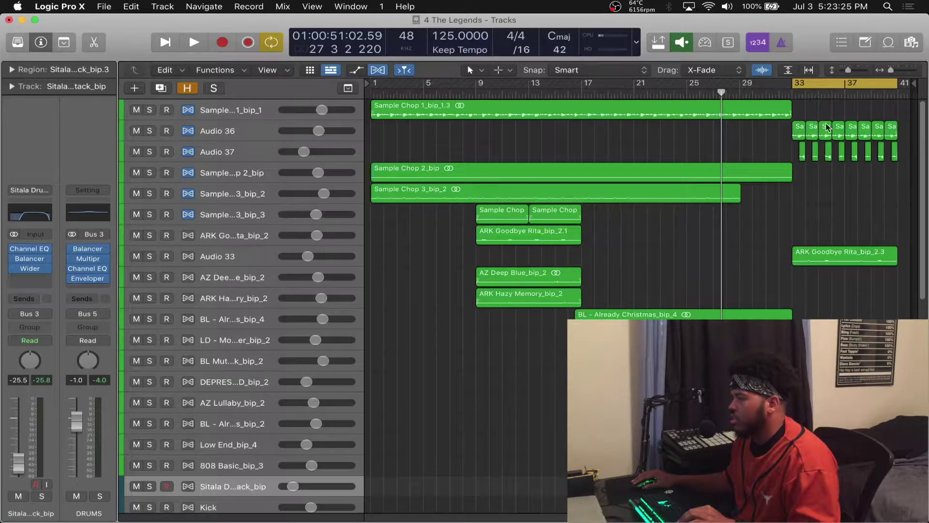
drag(147, 133, 149, 151)
key(space)
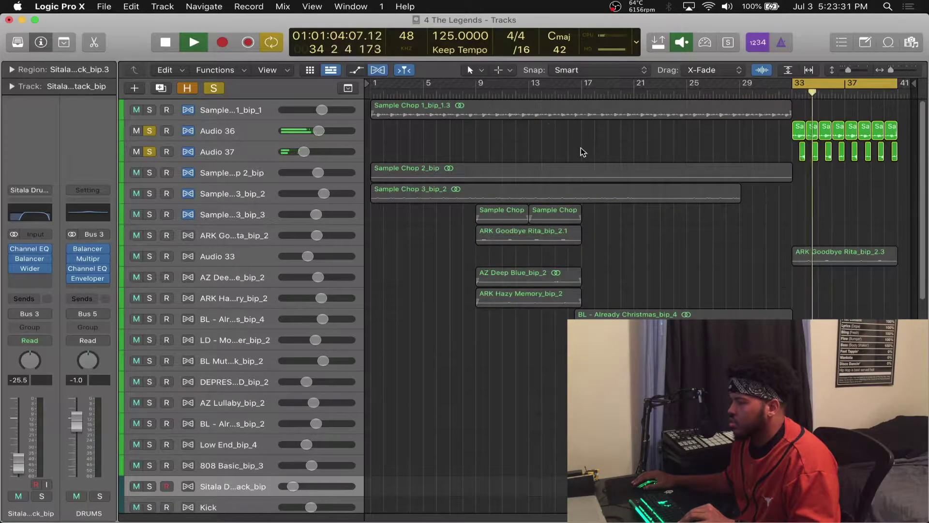
key(space)
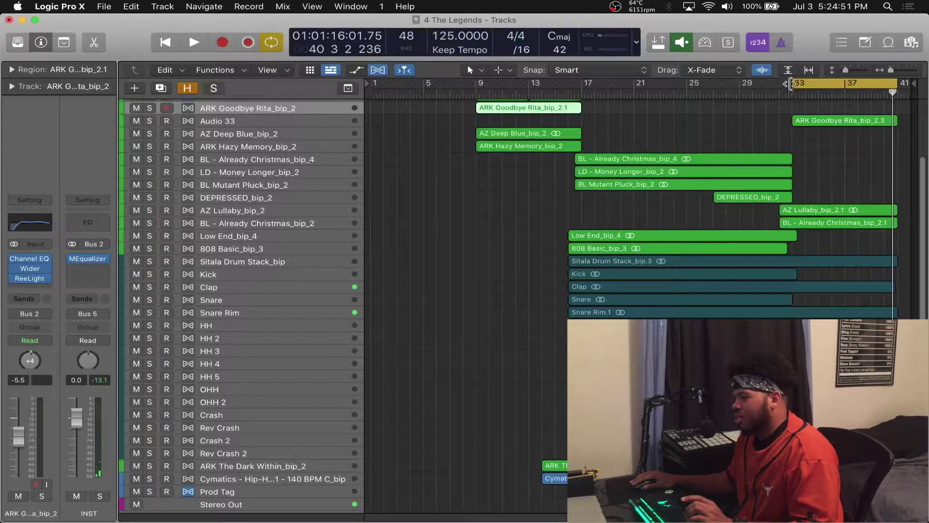
drag(791, 84, 534, 89)
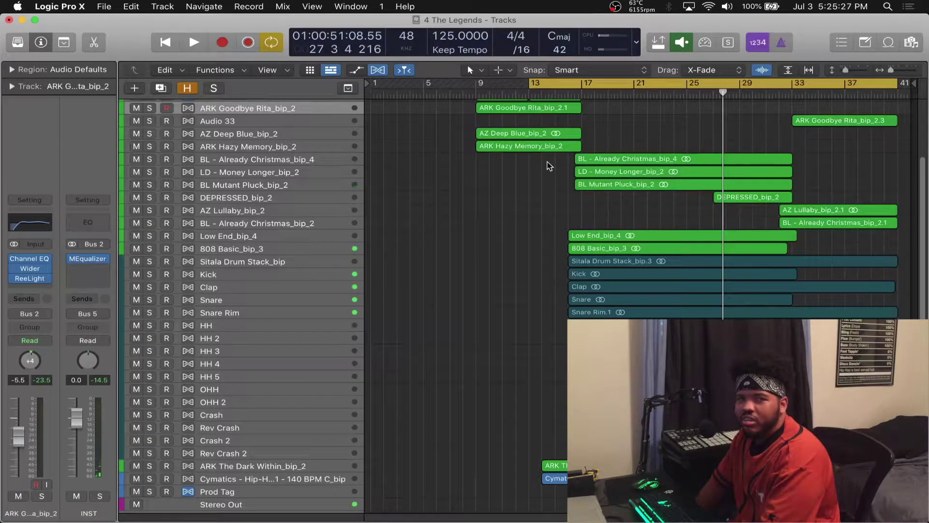
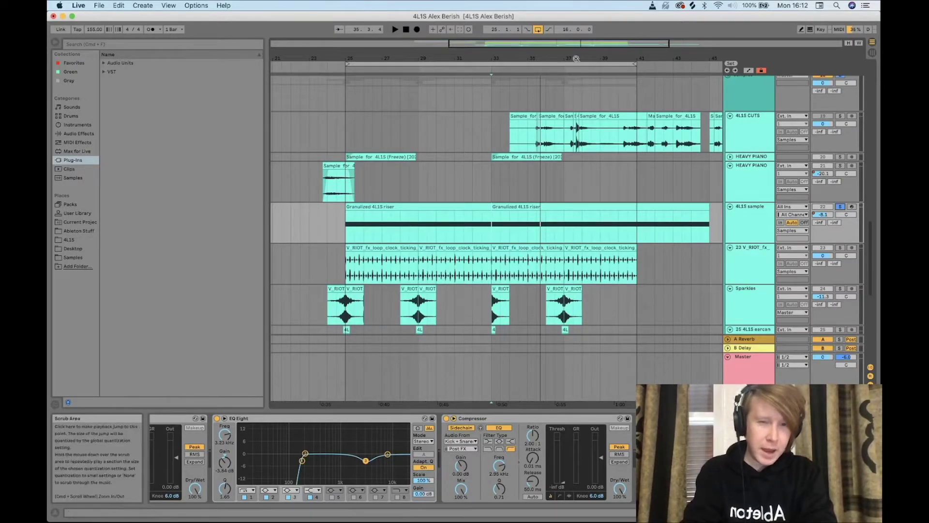
drag(499, 58, 326, 63)
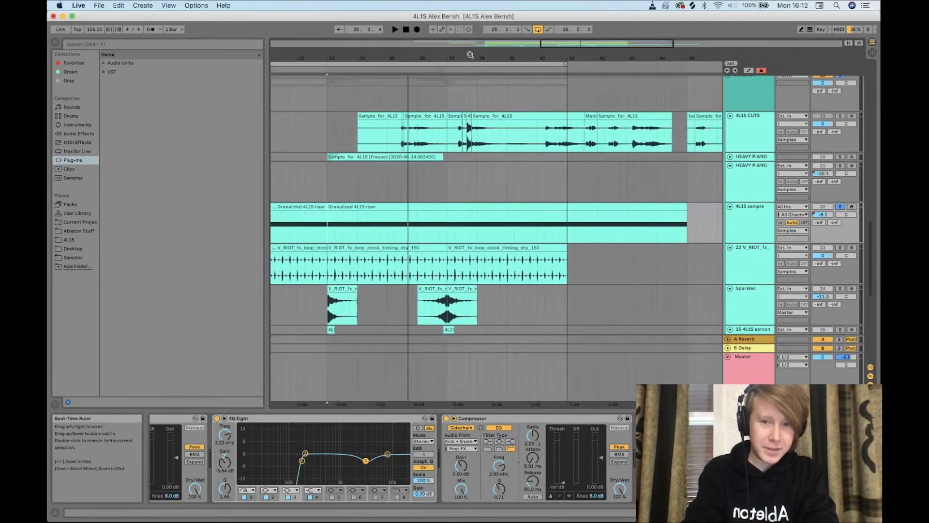
scroll(628, 155, up, 2)
scroll(629, 155, right, 2)
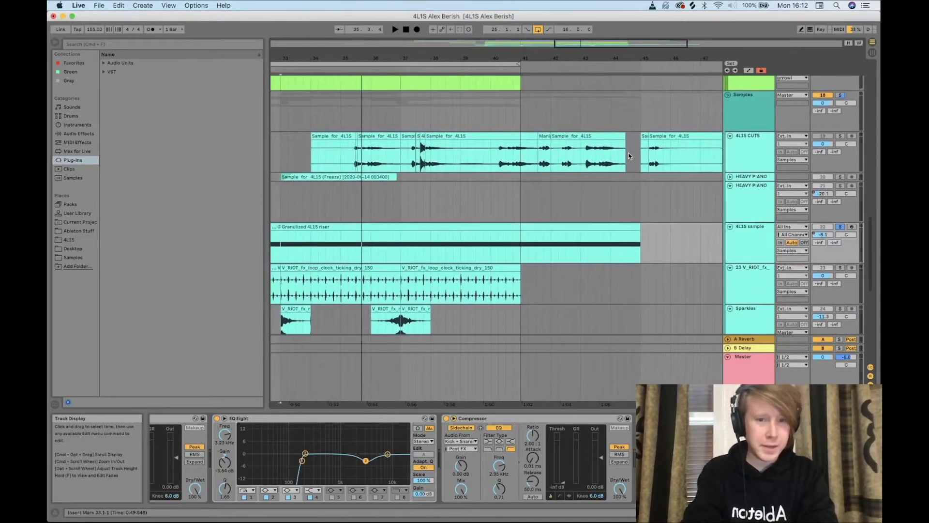
scroll(469, 188, down, 3)
scroll(469, 189, left, 4)
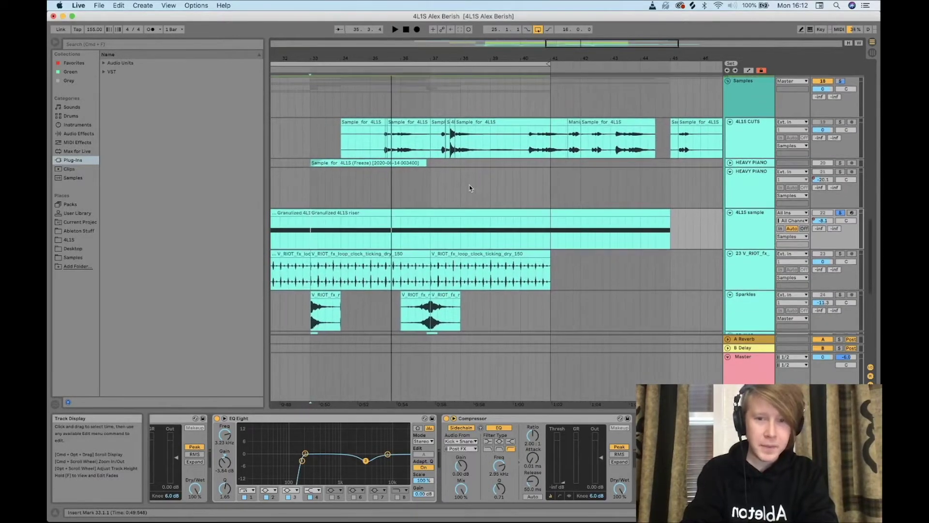
scroll(469, 188, left, 2)
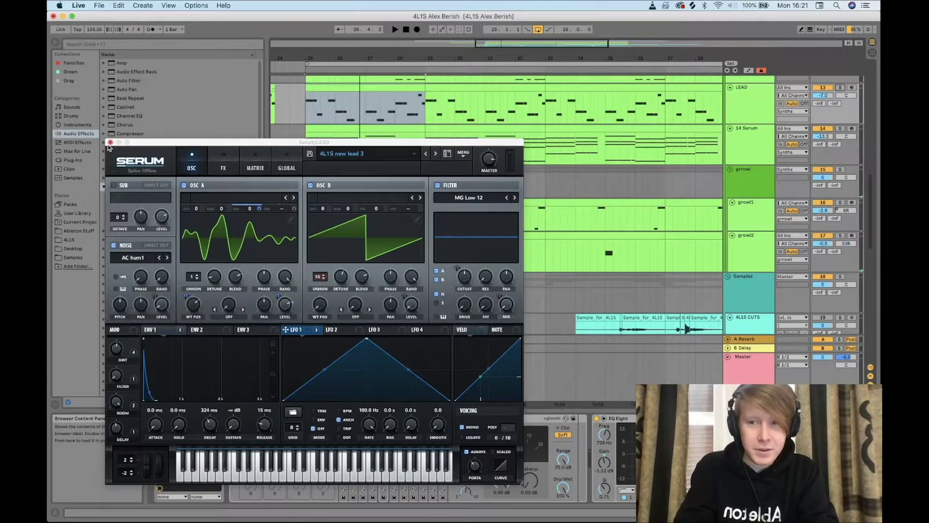
Step: Close the LEAD track's Serum window and place the insert marker on the 14 Serum track at bar 41
click(110, 142)
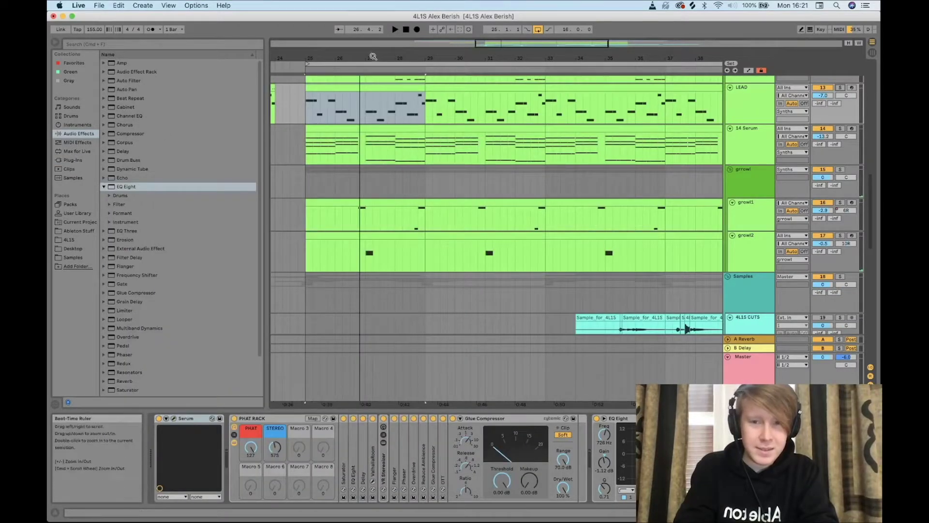
drag(375, 59, 375, 44)
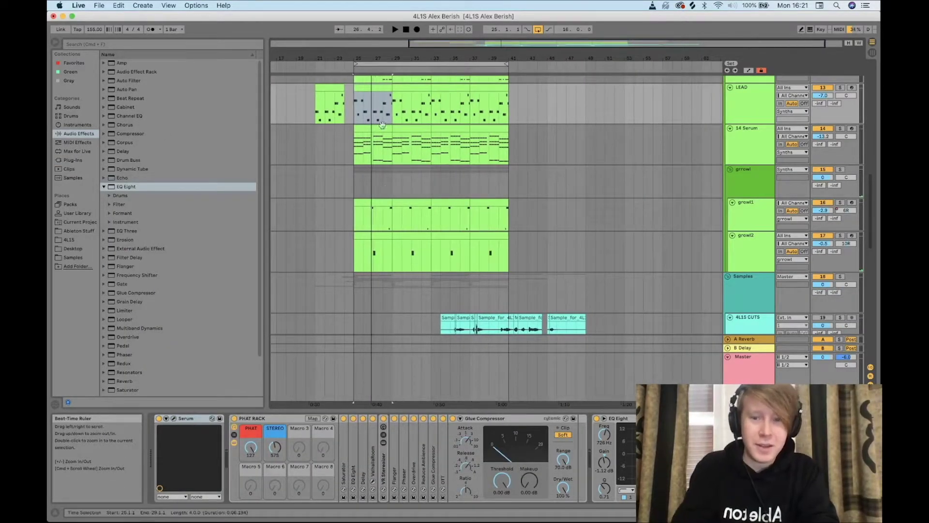
click(514, 155)
scroll(514, 155, up, 4)
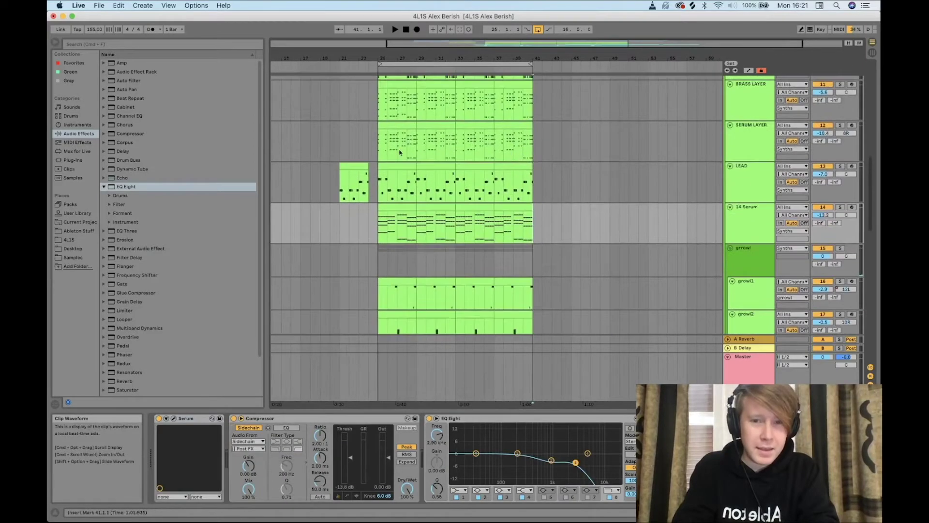
Step: Select the BRASS LAYER track and open its Kontakt Brass Ensemble instrument
click(378, 146)
scroll(795, 116, up, 4)
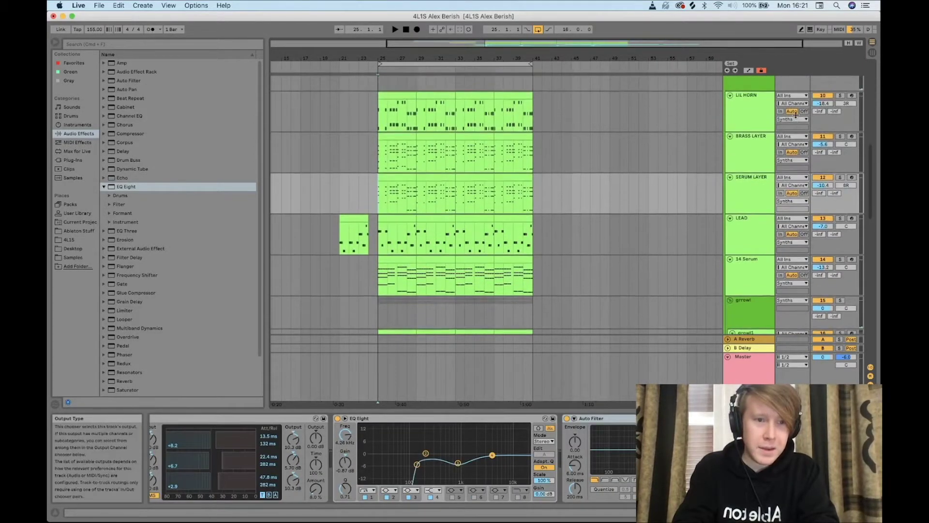
scroll(796, 117, down, 2)
click(749, 145)
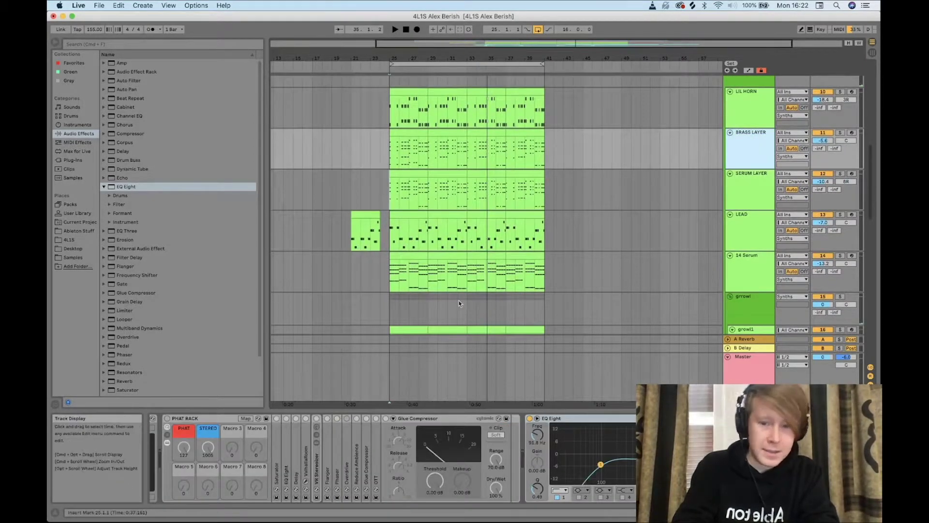
click(199, 413)
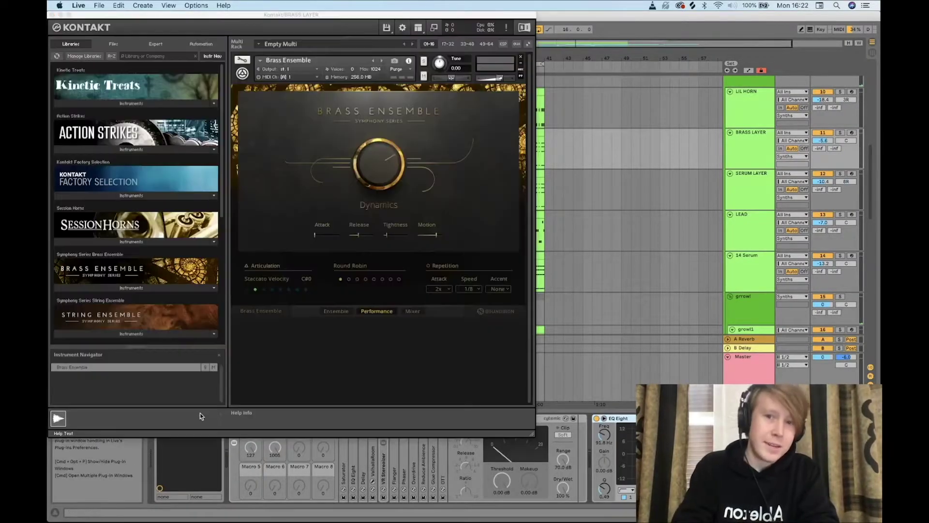
Step: Play the soloed BRASS LAYER track while turning up the Brass Ensemble's Dynamics, and close the Kontakt window
click(698, 117)
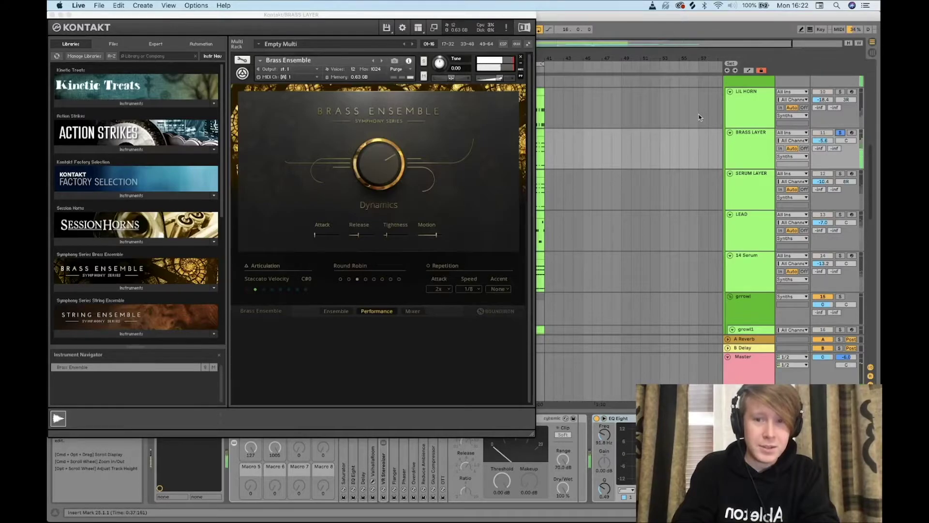
drag(364, 179, 368, 166)
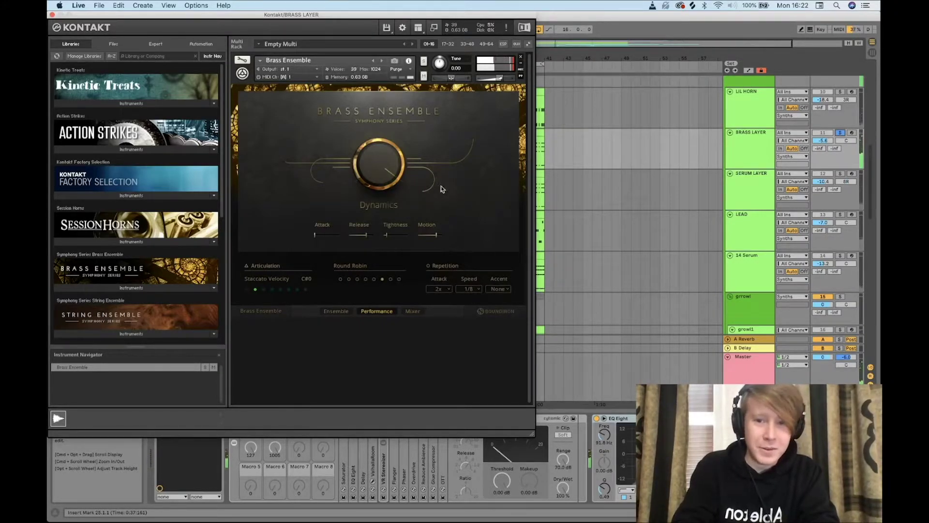
click(52, 14)
key(Up)
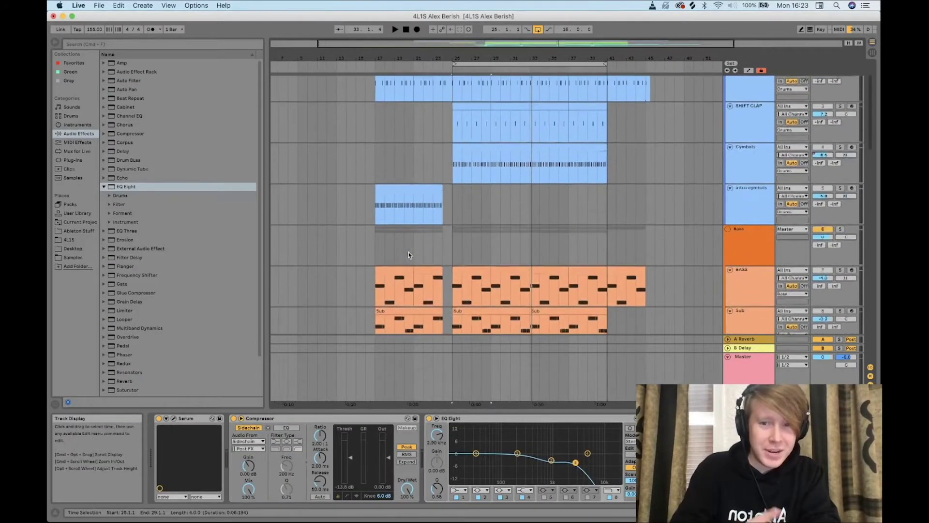
Step: Select bars 25–41 on the Intro cymbals track, then the short LEAD clip that precedes bar 25
drag(461, 203, 614, 201)
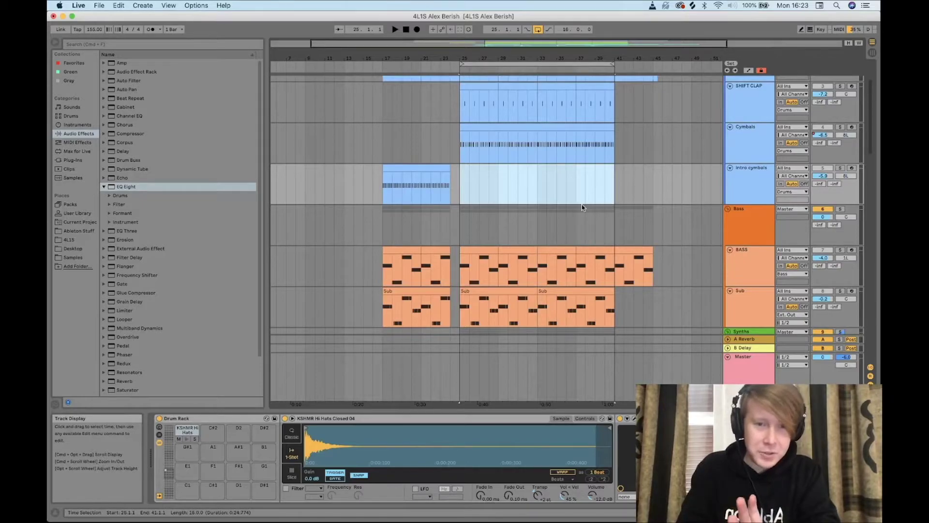
scroll(582, 206, down, 6)
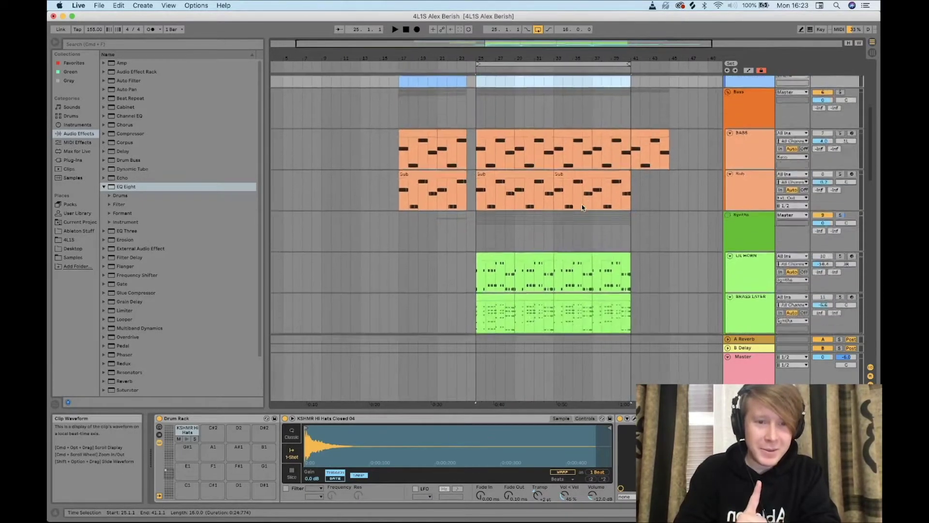
scroll(581, 205, down, 5)
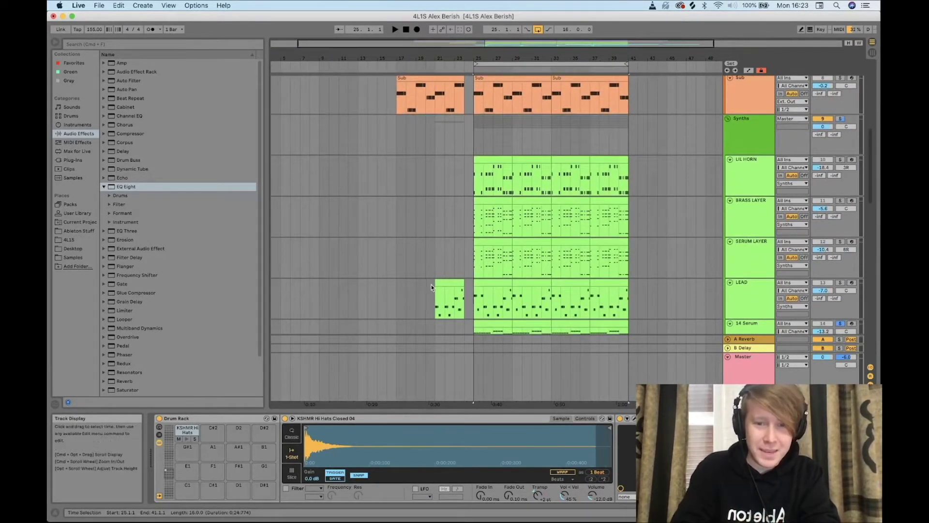
click(438, 290)
scroll(684, 274, down, 3)
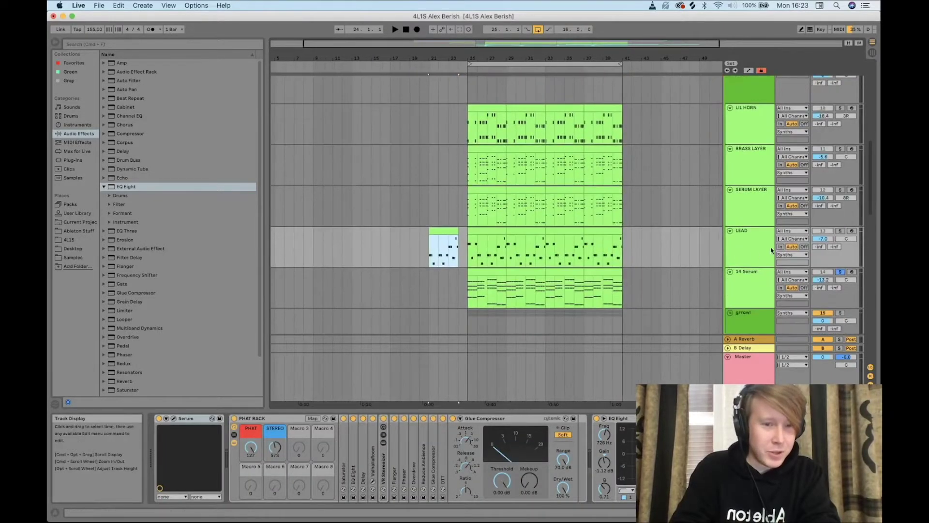
Step: Solo the LEAD track to audition its short clip before bar 25, and return to the drum tracks
click(841, 231)
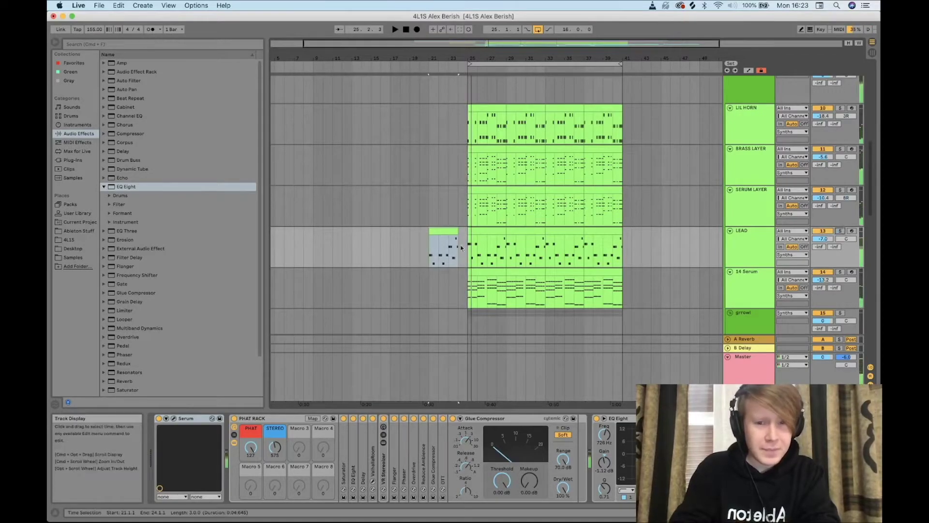
scroll(426, 210, up, 10)
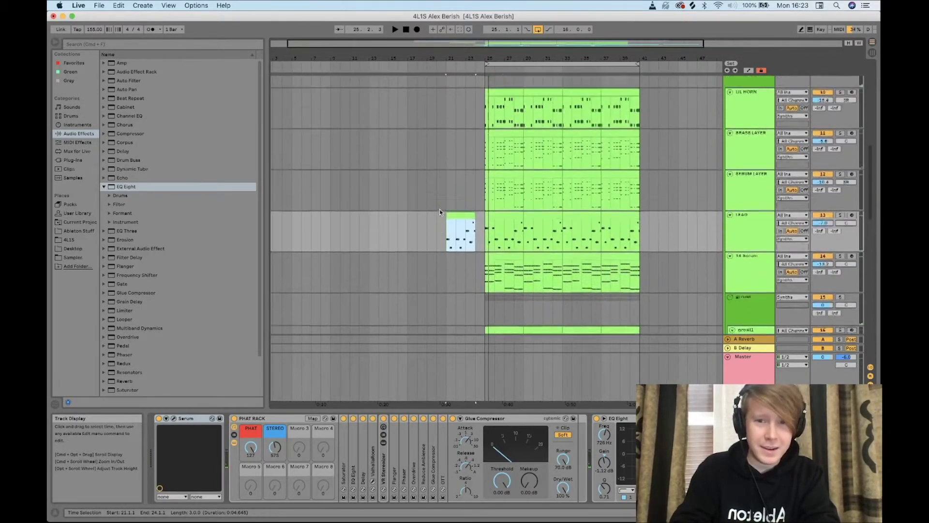
scroll(439, 211, up, 3)
scroll(464, 208, right, 4)
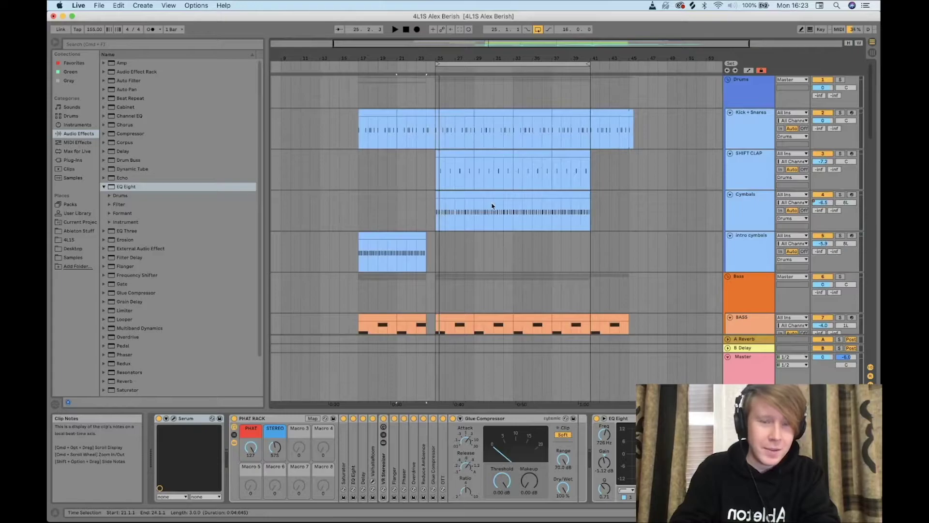
Step: Solo the SHIFT CLAP track and play it from bar 25
click(733, 167)
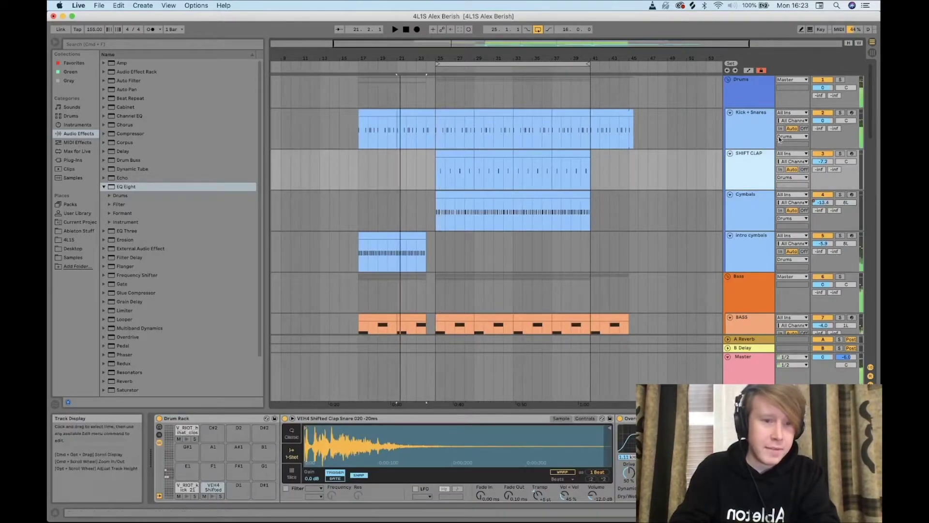
click(840, 153)
click(442, 201)
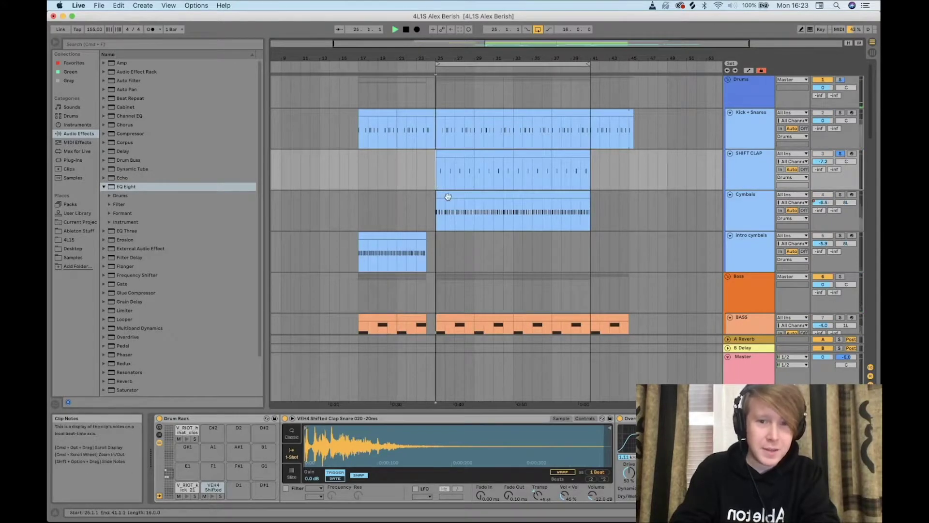
key(space)
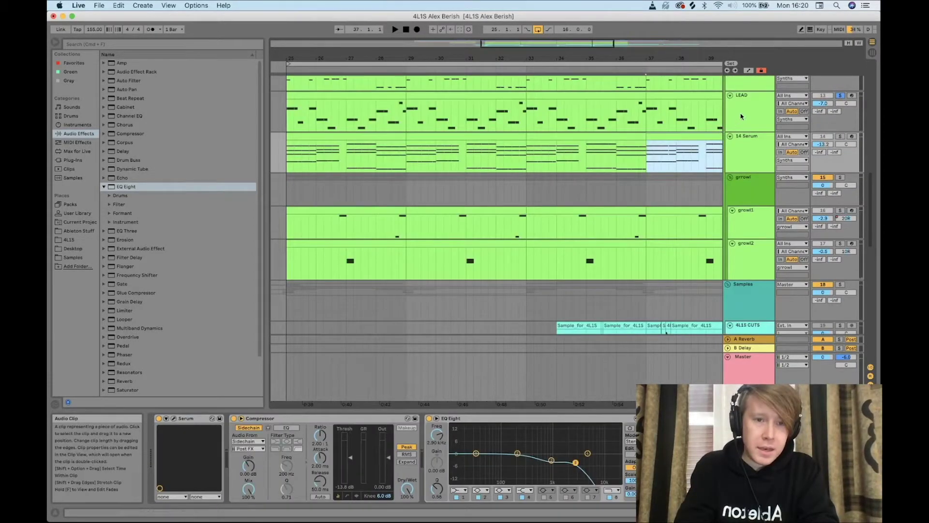
Step: Select the LEAD track and the bars 25–29 portion of its clip
click(740, 117)
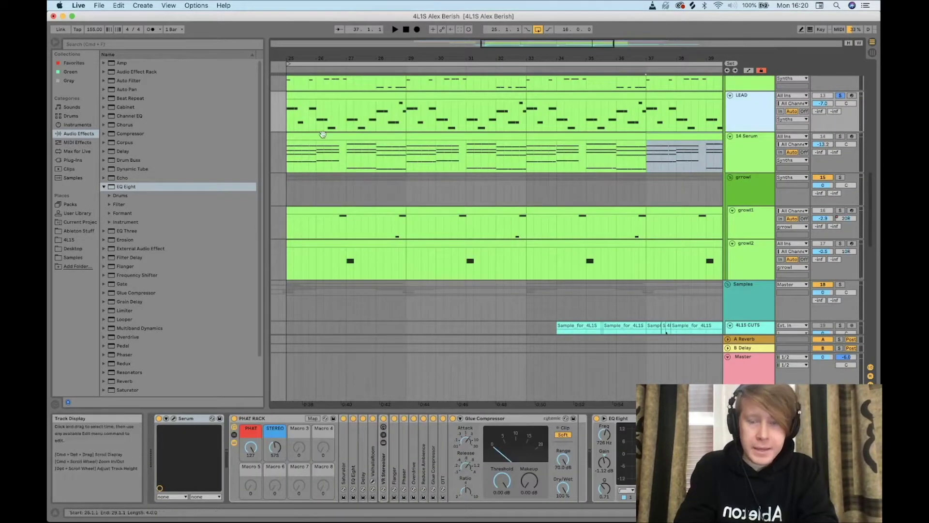
scroll(461, 238, down, 3)
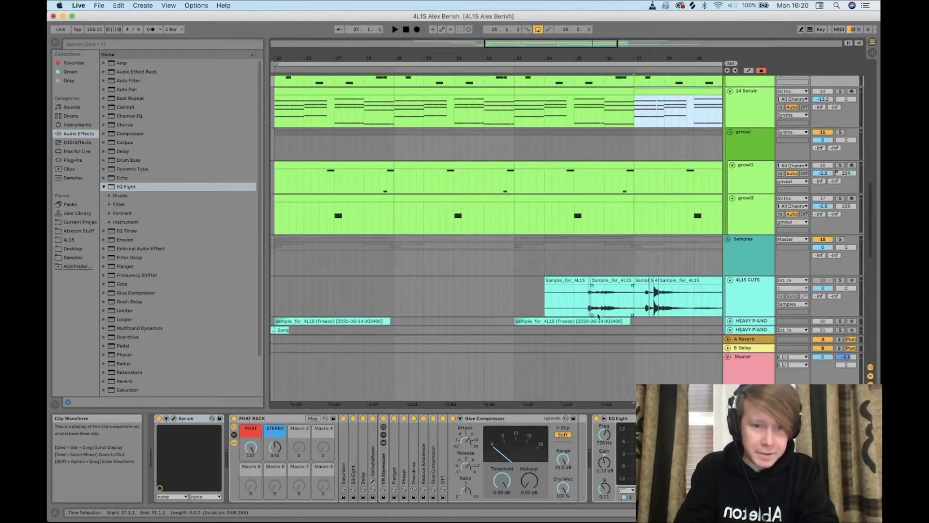
scroll(356, 126, up, 2)
scroll(355, 126, left, 1)
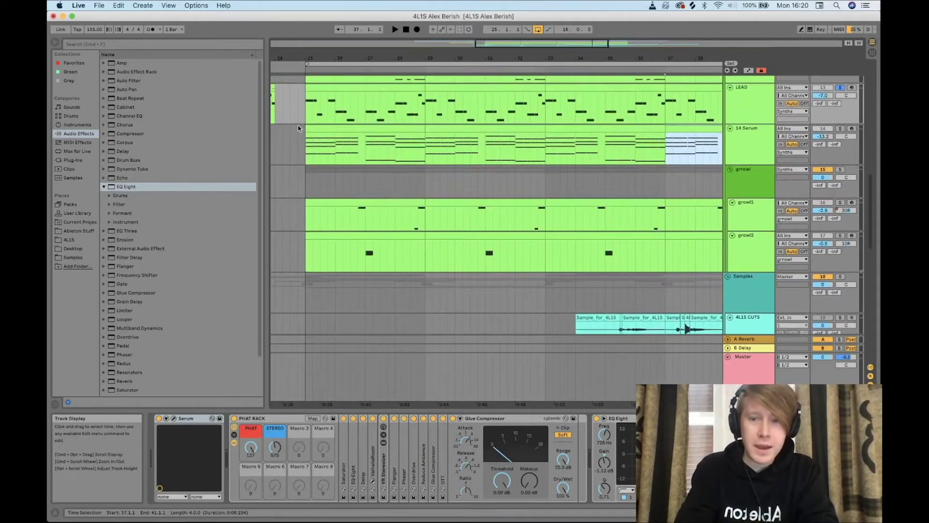
click(355, 119)
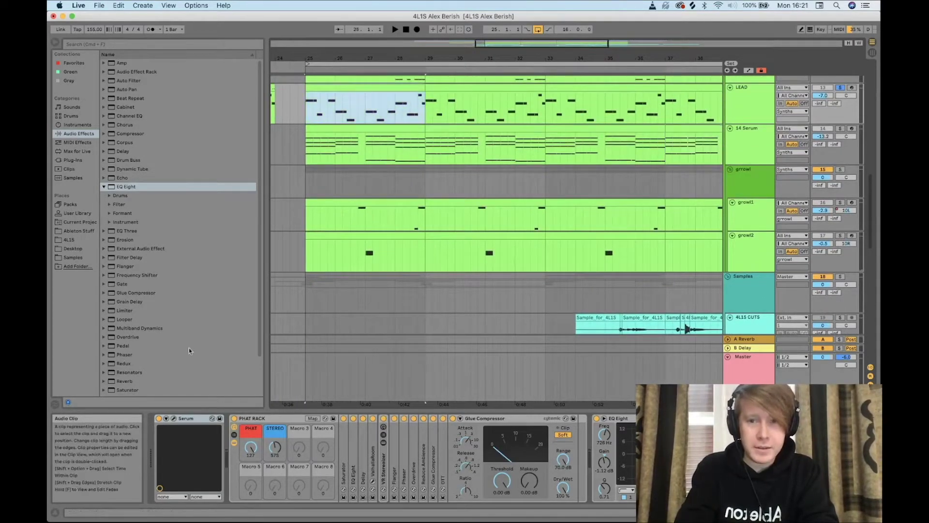
Step: Open the LEAD track's Serum, inspect Oscillator A's wavetable in the table editor, and switch its waveform display to 3D
click(174, 420)
click(290, 187)
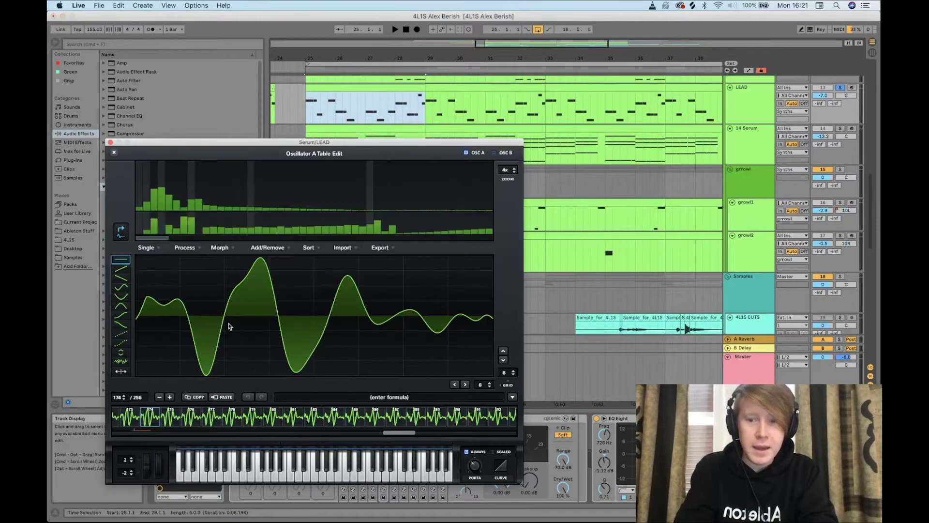
click(114, 153)
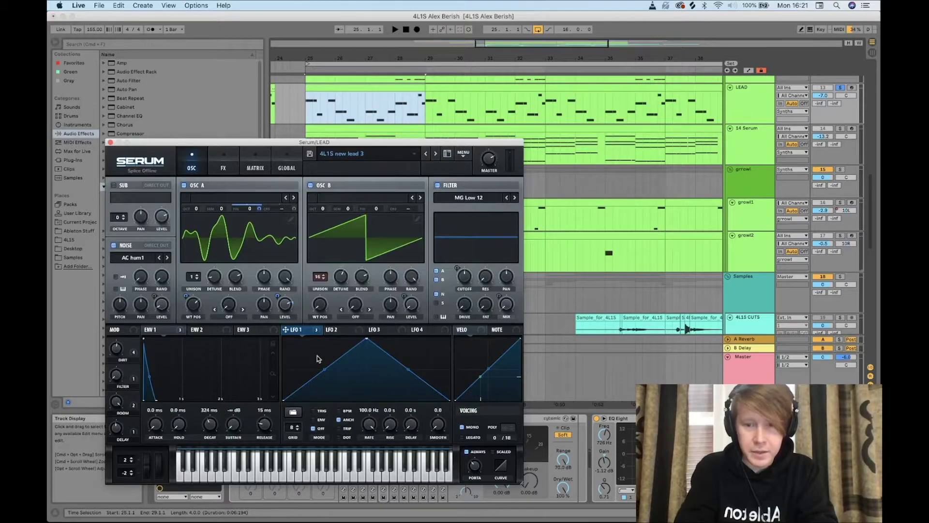
click(211, 256)
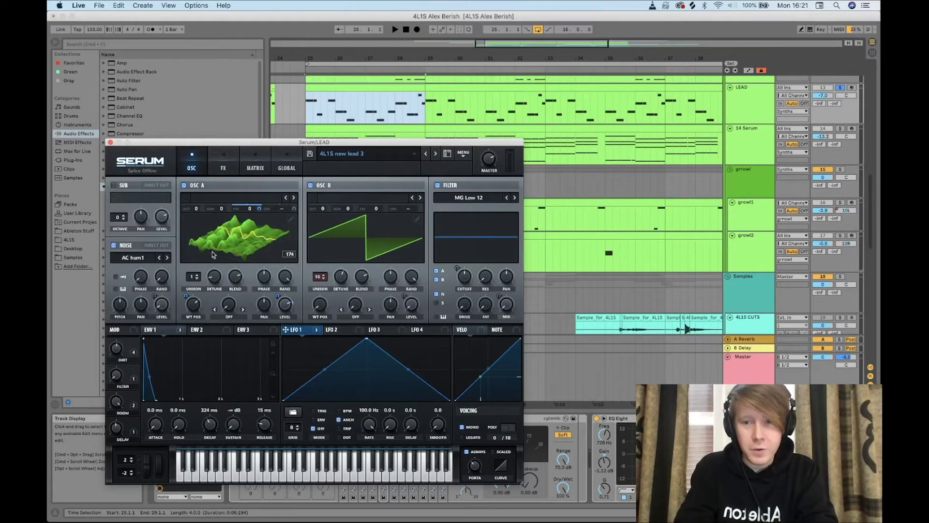
Step: Select the 14 Serum track, return to the LEAD track and start playback
click(754, 150)
click(756, 97)
key(space)
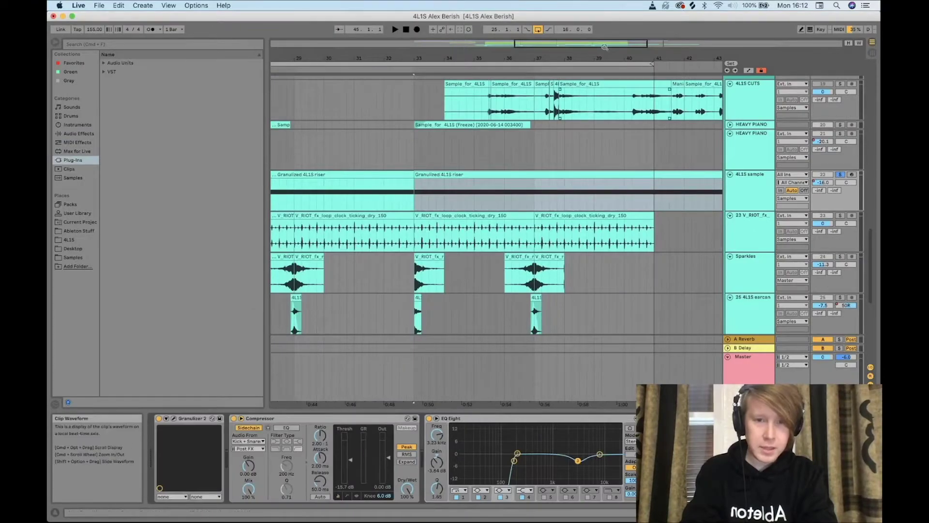
Step: Inspect the 4L1S sample track's Granulizer 2 and the effects that follow it, and close the plug-in window
click(177, 416)
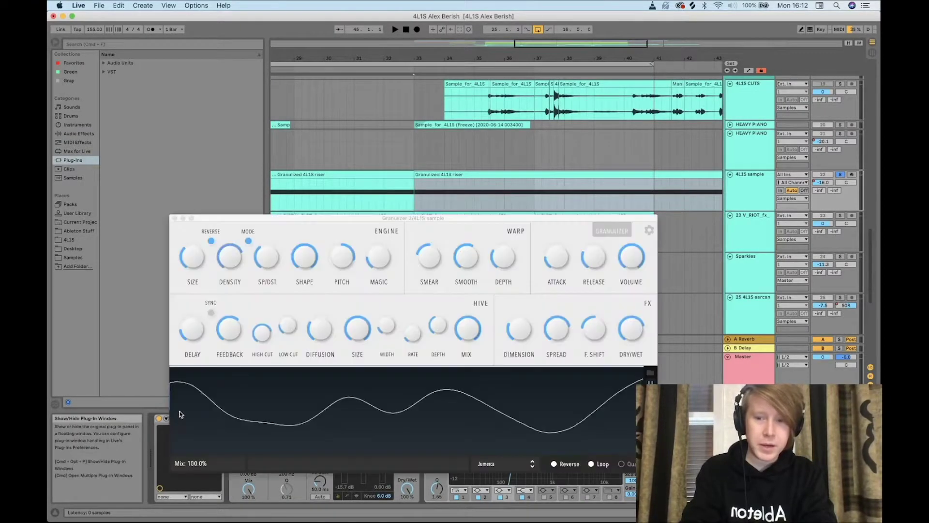
drag(259, 216, 213, 149)
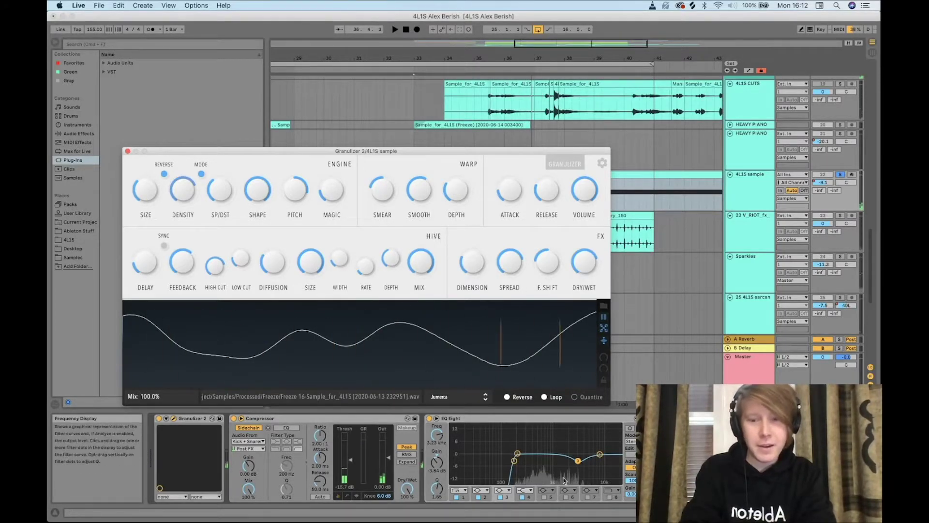
scroll(563, 480, right, 8)
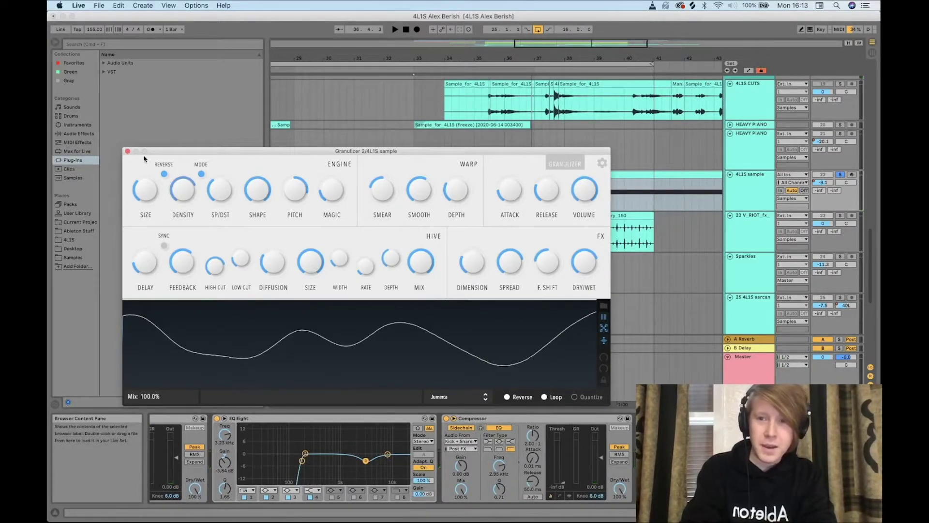
click(128, 151)
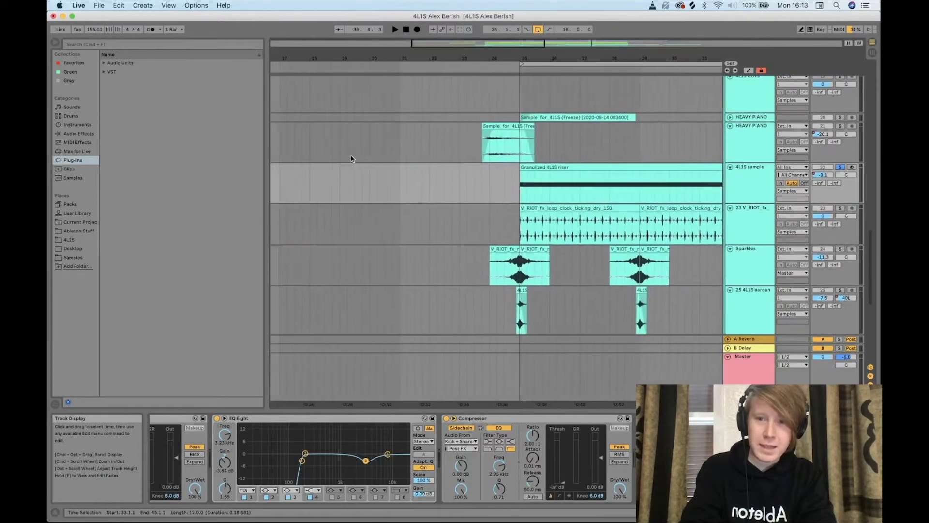
Step: Select the growl1 track and play it soloed from bar 25
scroll(352, 155, down, 3)
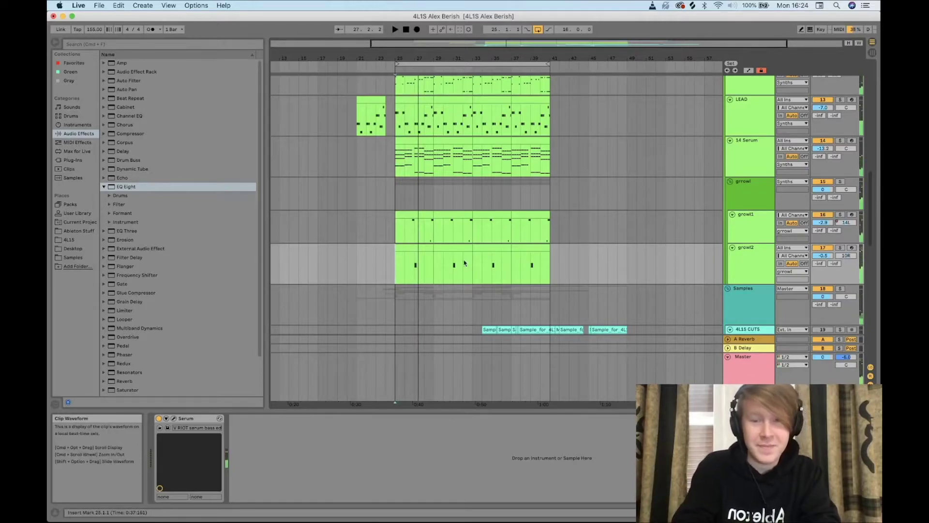
click(696, 219)
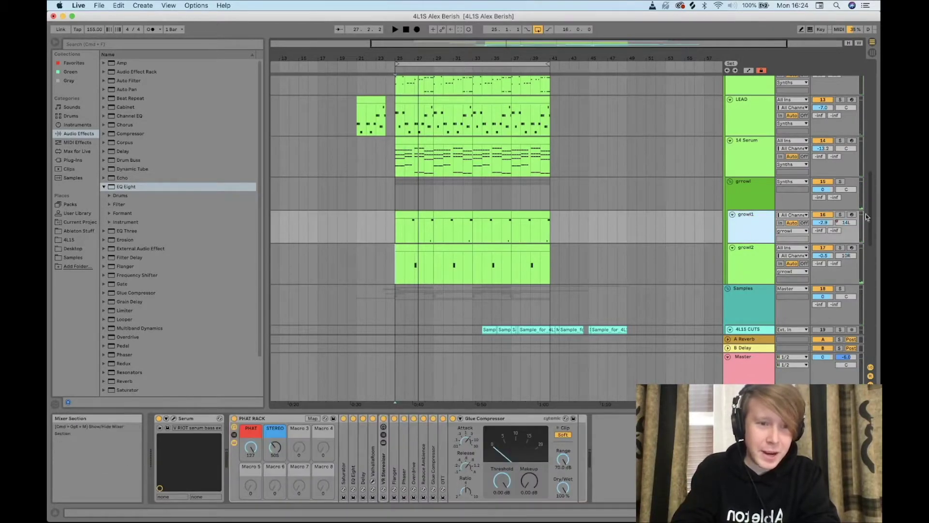
key(space)
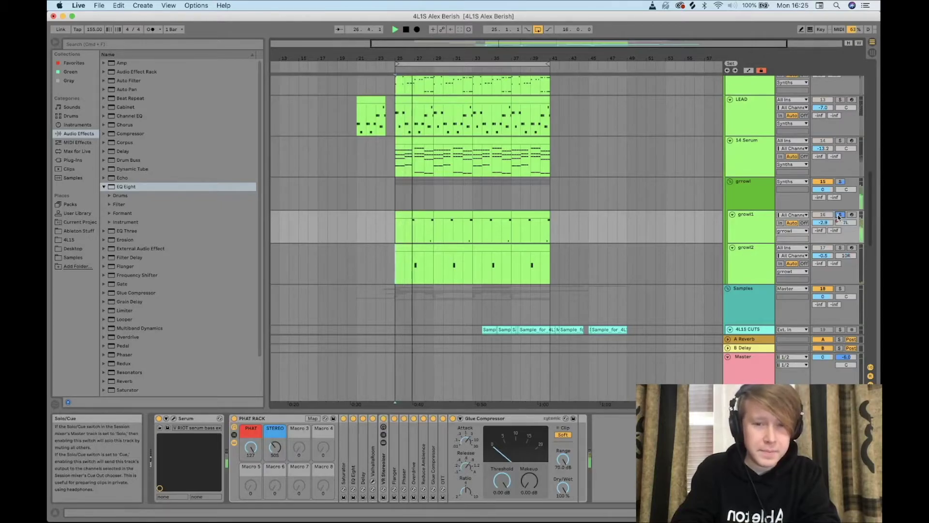
key(space)
Step: Examine the arrangement from the growl and Samples tracks down to Sidechain and Trigger, and back up to the Synths and bass tracks
scroll(534, 227, down, 6)
scroll(534, 227, down, 8)
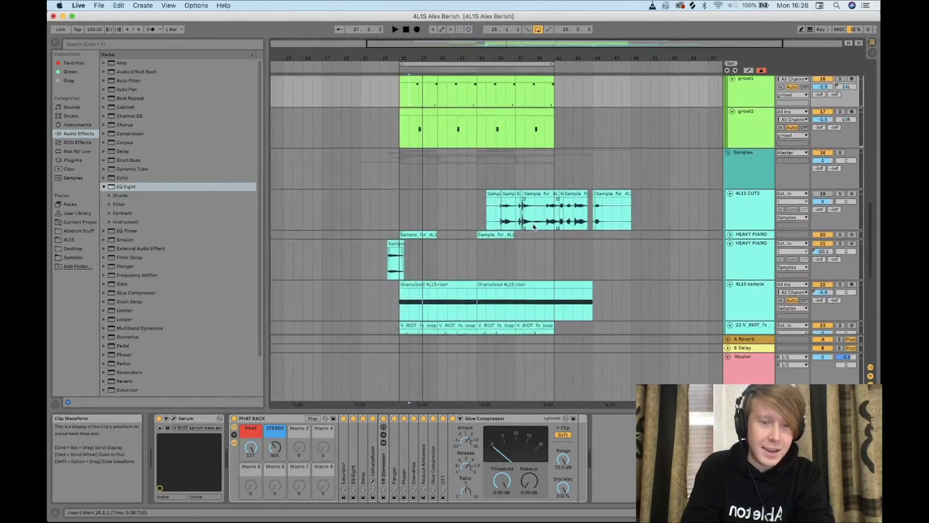
scroll(534, 227, down, 8)
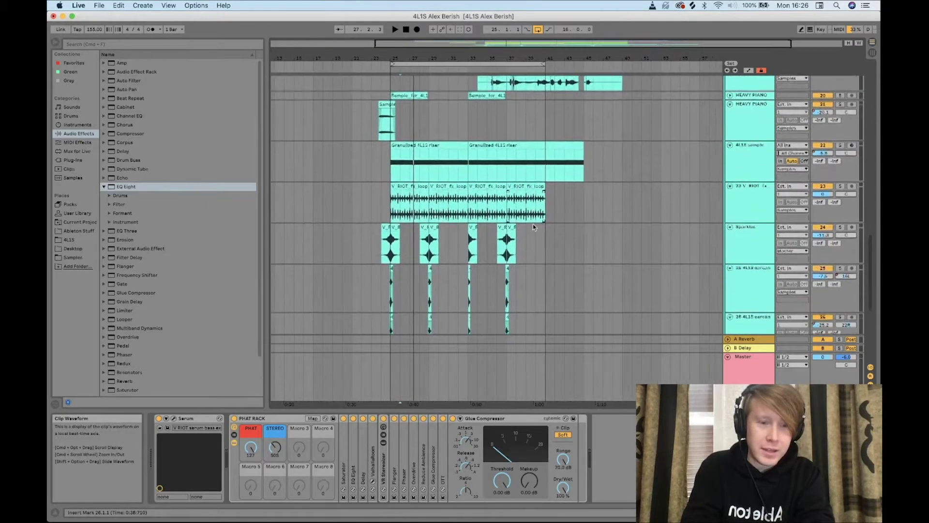
scroll(533, 224, down, 5)
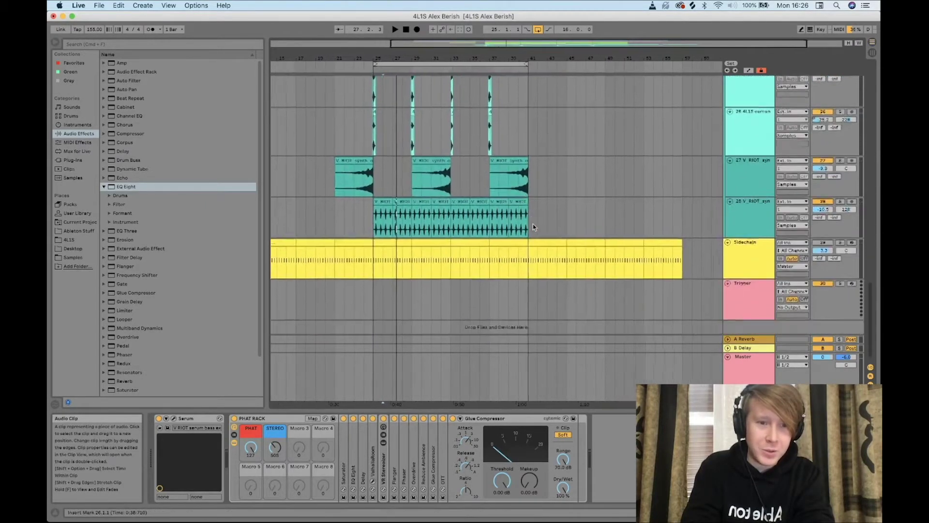
scroll(579, 229, left, 5)
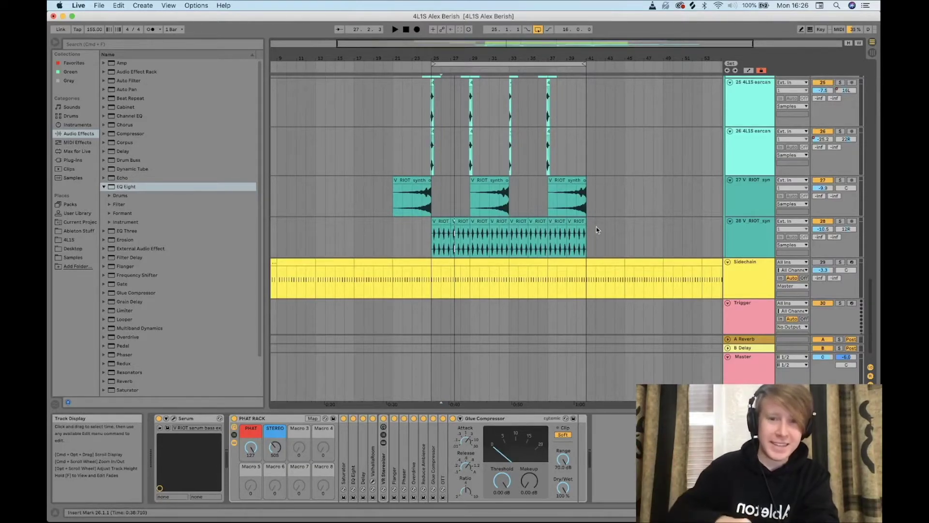
scroll(596, 227, up, 3)
scroll(596, 227, left, 2)
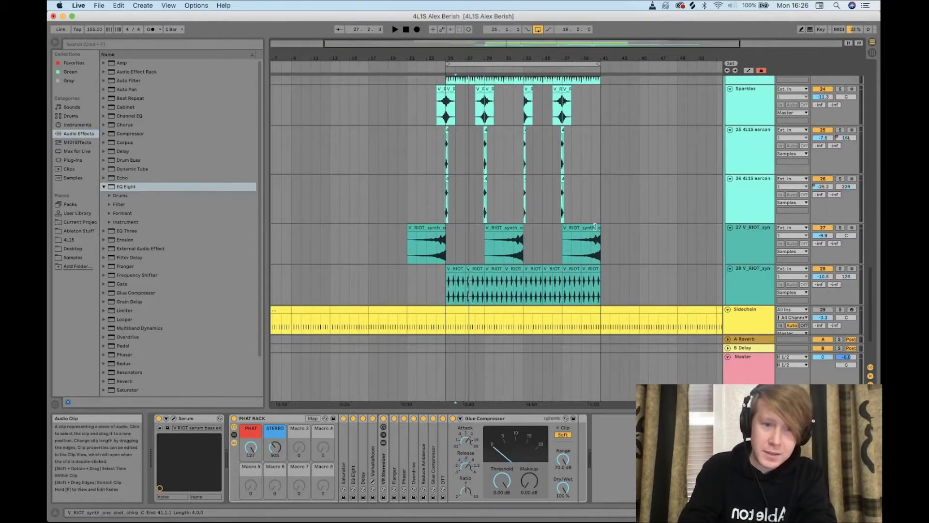
scroll(596, 226, up, 10)
scroll(596, 227, left, 1)
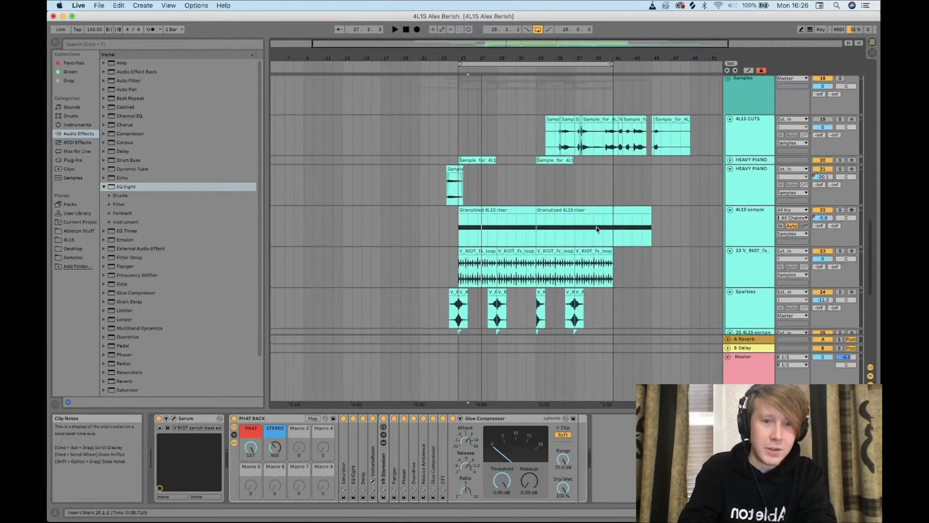
scroll(596, 227, up, 10)
scroll(596, 227, right, 3)
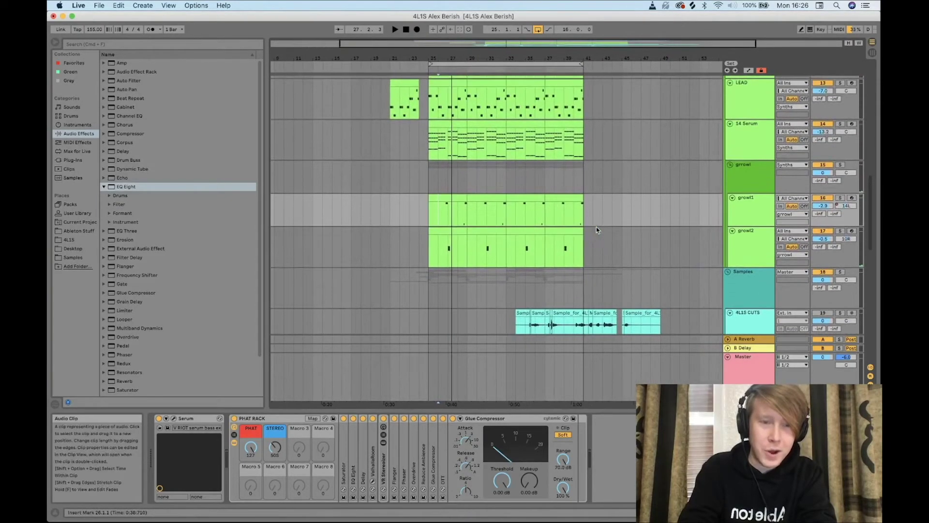
scroll(596, 226, up, 12)
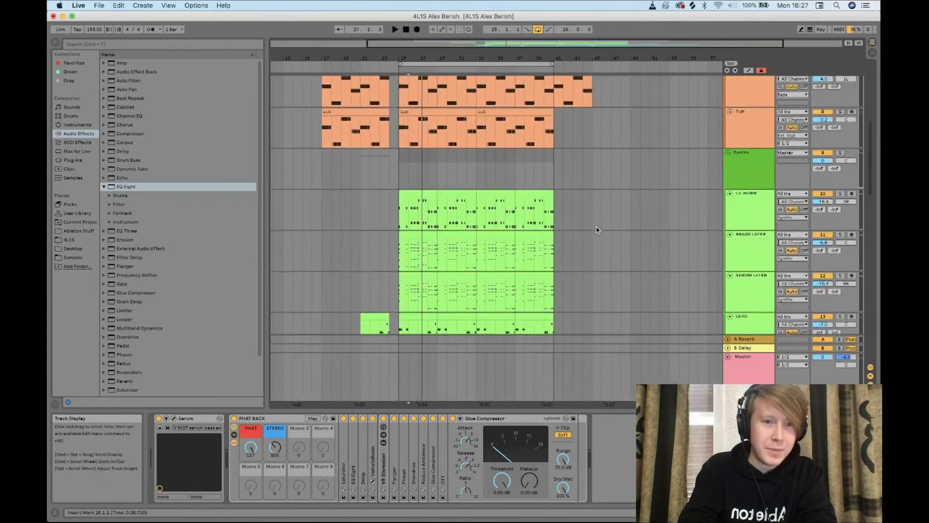